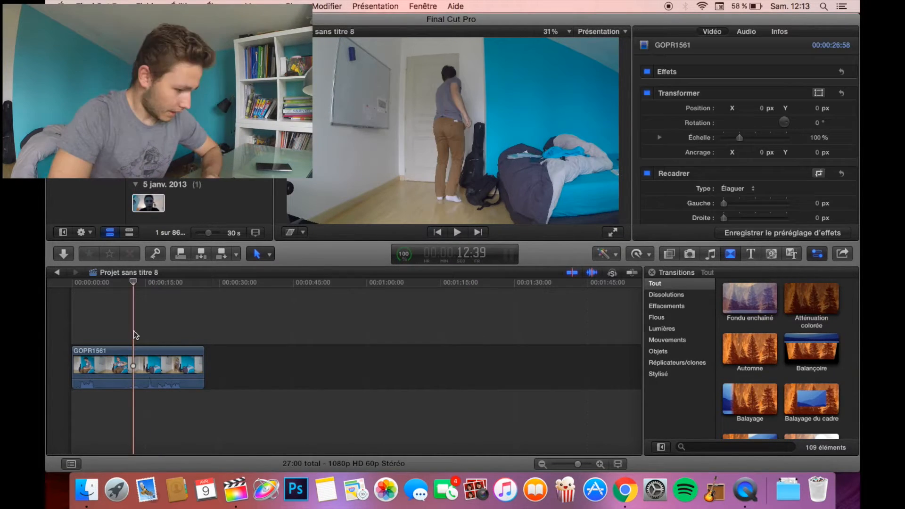
- Split the GOPR1561 clip with the blade tool (Lame de rasoir) at the 15:39 mark
{"action": "left_click", "coordinate": [139, 354]}
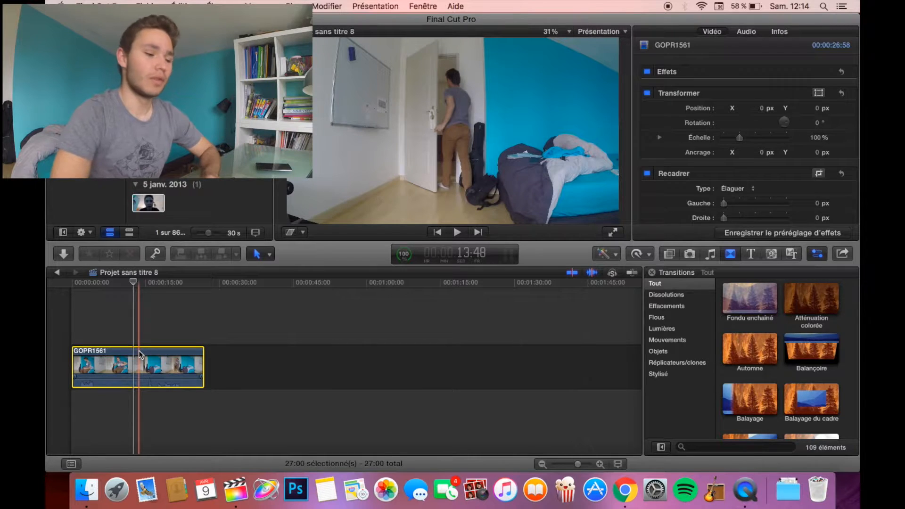
{"action": "left_click", "coordinate": [149, 323]}
{"action": "left_click", "coordinate": [267, 255]}
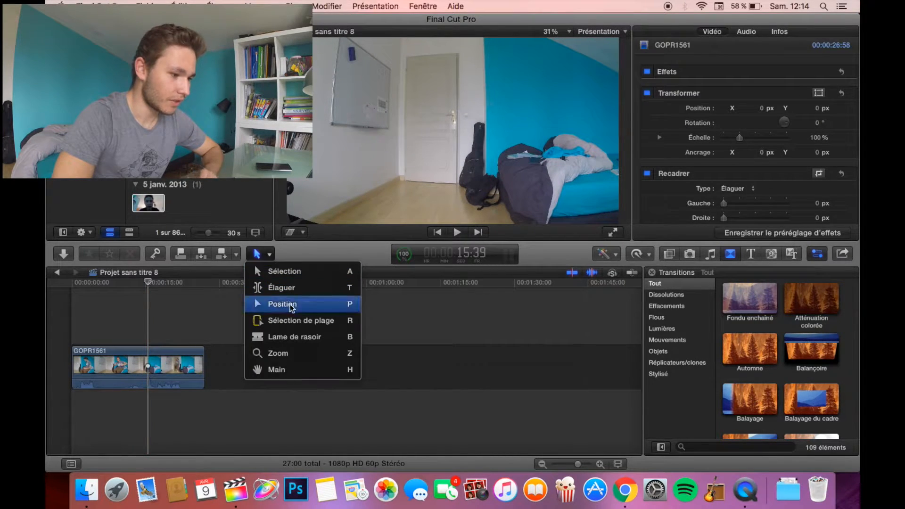
{"action": "left_click", "coordinate": [267, 338]}
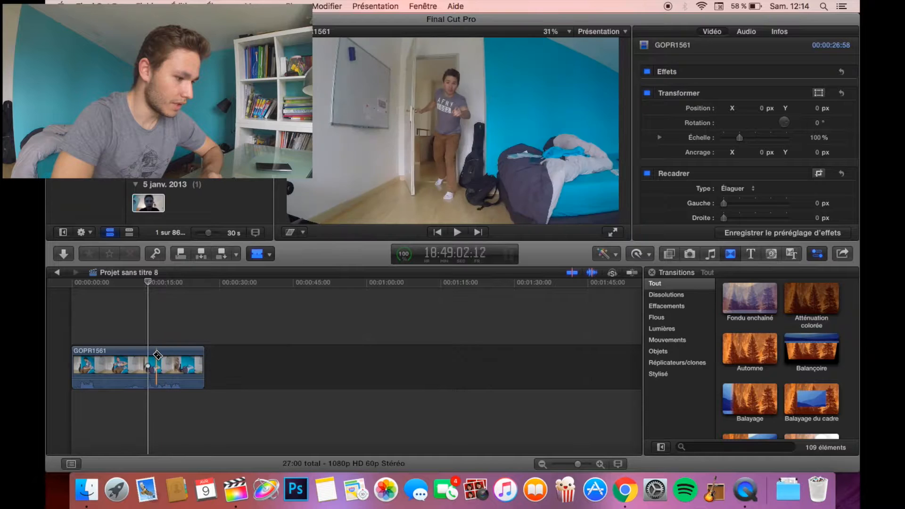
{"action": "left_click", "coordinate": [150, 356]}
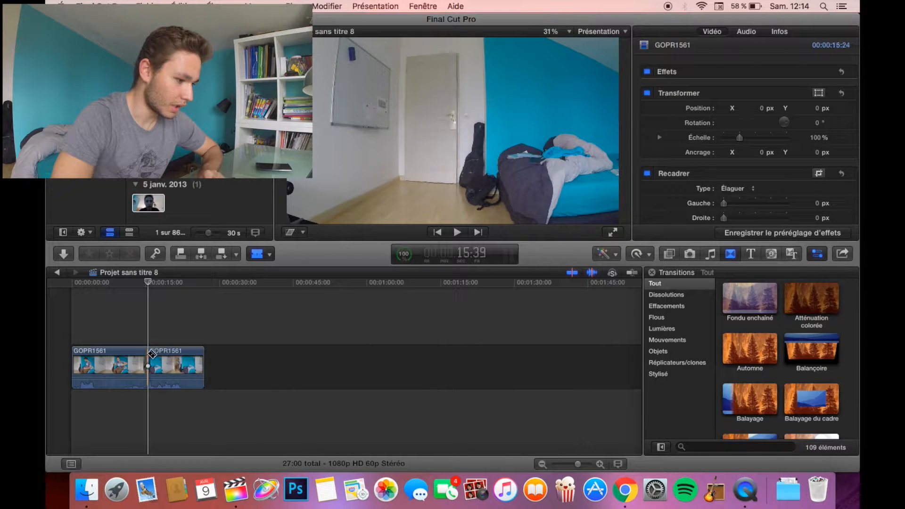
- Switch back to the selection tool and move the second part of GOPR1561 above the first so that they overlap
{"action": "left_click", "coordinate": [258, 254]}
{"action": "left_click", "coordinate": [262, 269]}
{"action": "left_click_drag", "start_coordinate": [168, 352], "coordinate": [120, 306]}
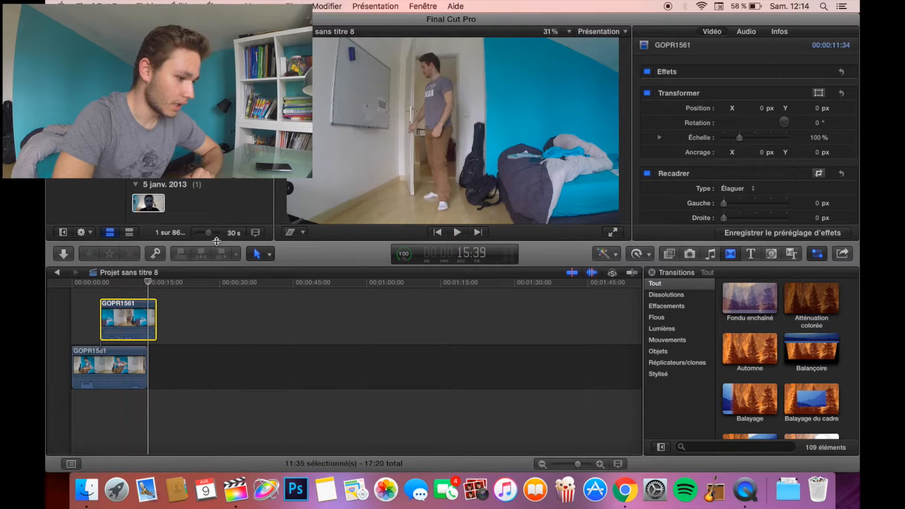
- Crop the upper clip from its right side by about 853.7 px, up to just past the door, and finish the crop
{"action": "left_click", "coordinate": [304, 233]}
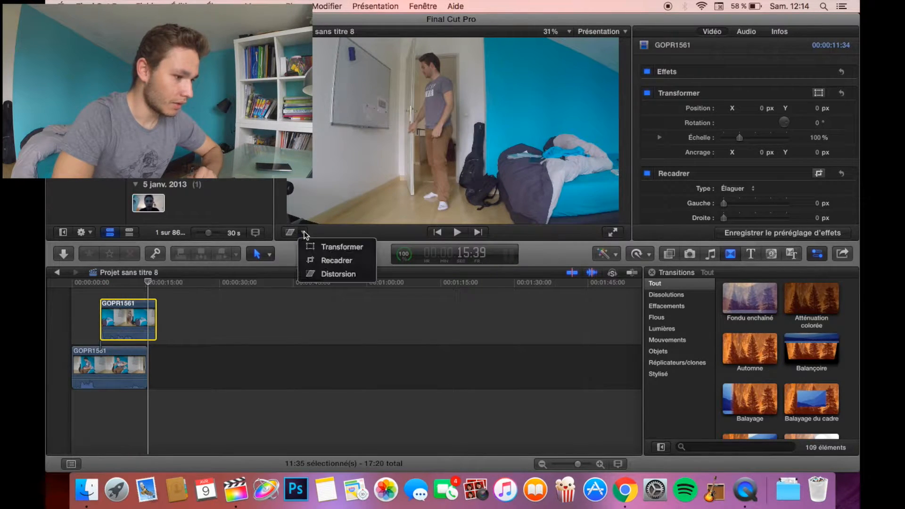
{"action": "left_click", "coordinate": [319, 258]}
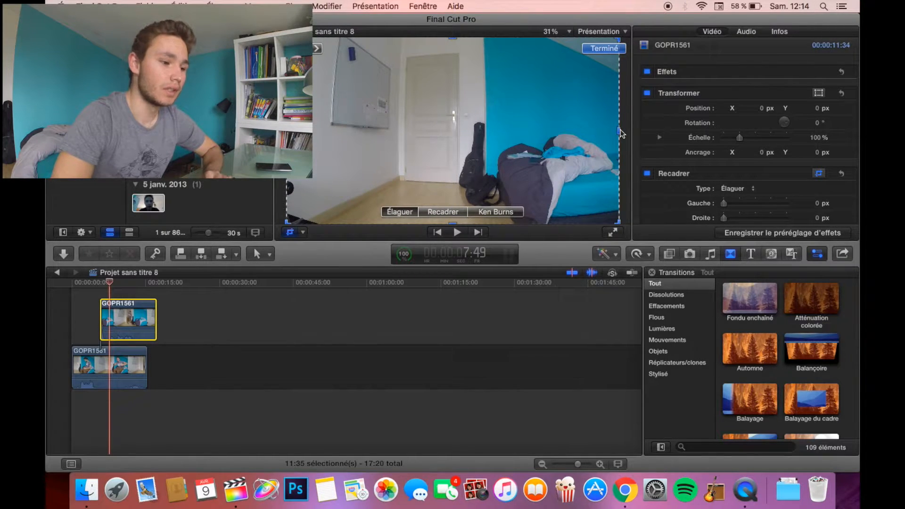
{"action": "left_click_drag", "start_coordinate": [619, 132], "coordinate": [474, 131]}
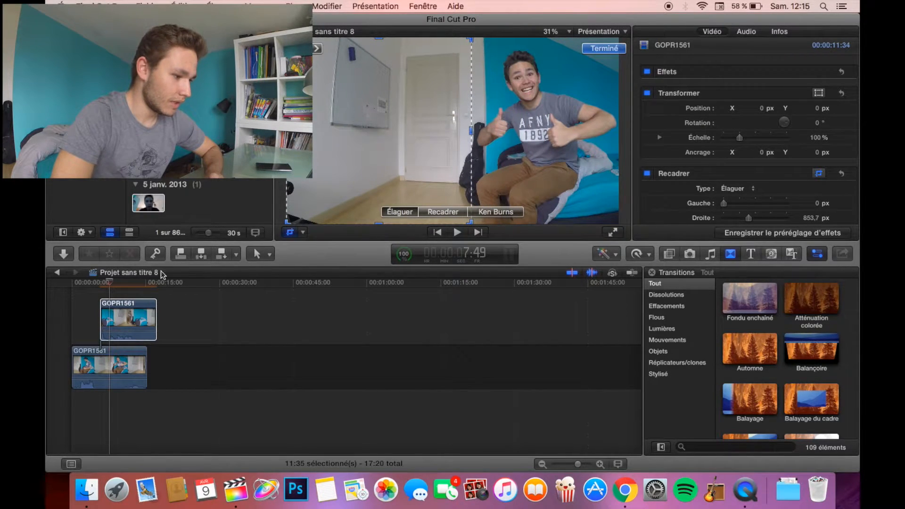
{"action": "left_click", "coordinate": [603, 48]}
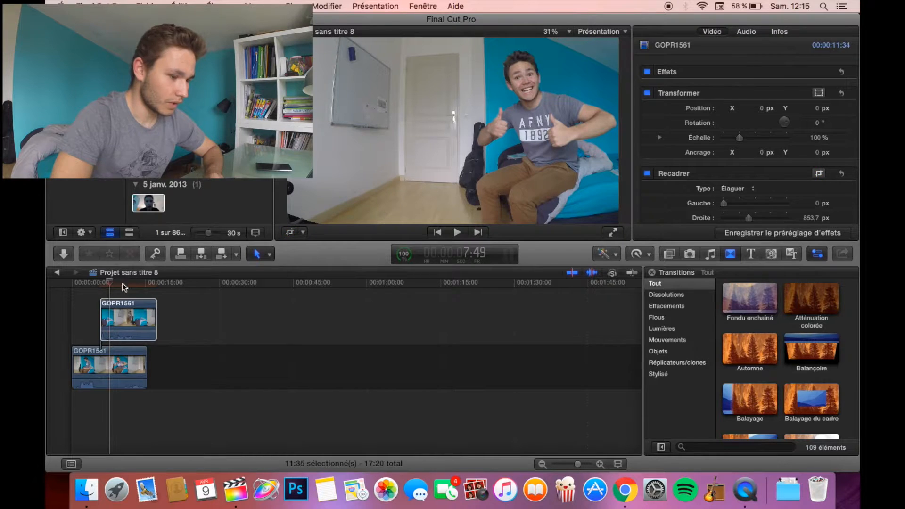
- Play back the overlapping clips to check how the two halves of the picture combine
{"action": "left_click", "coordinate": [105, 298]}
{"action": "left_click", "coordinate": [101, 292]}
{"action": "key", "text": "space"}
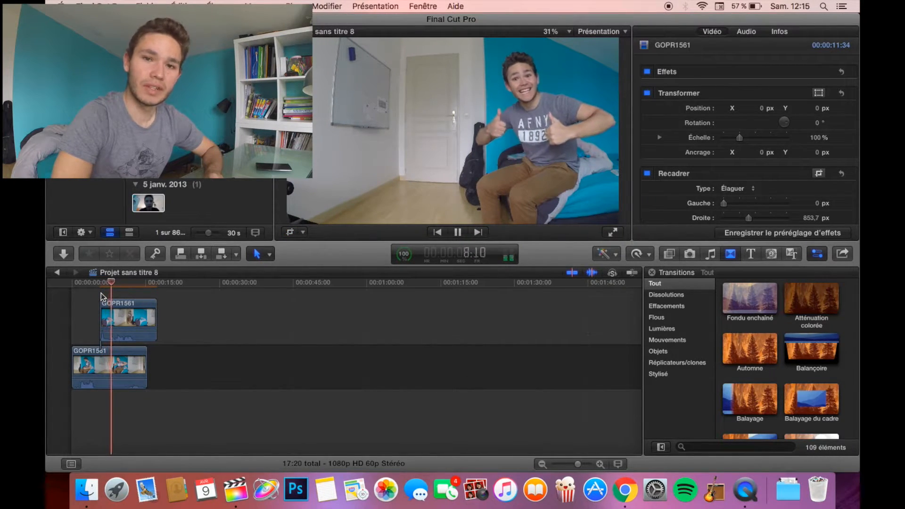
{"action": "key", "text": "space"}
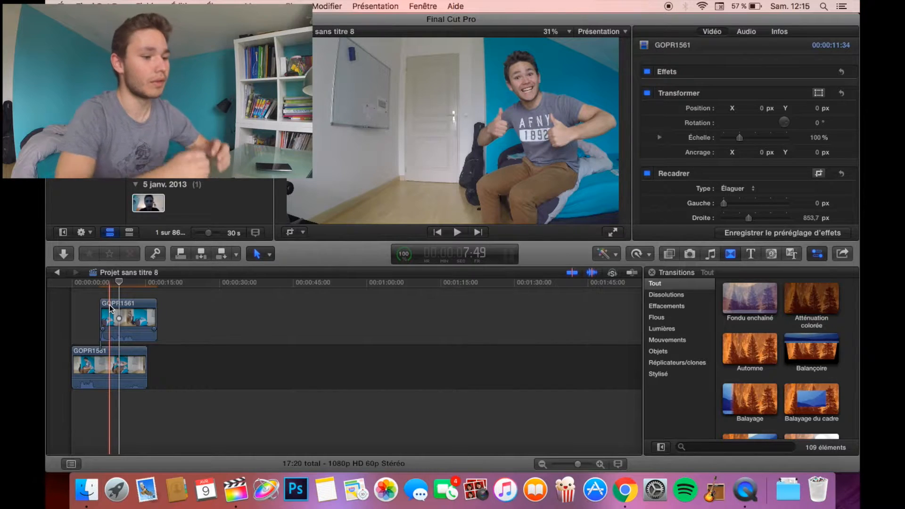
{"action": "left_click", "coordinate": [302, 234]}
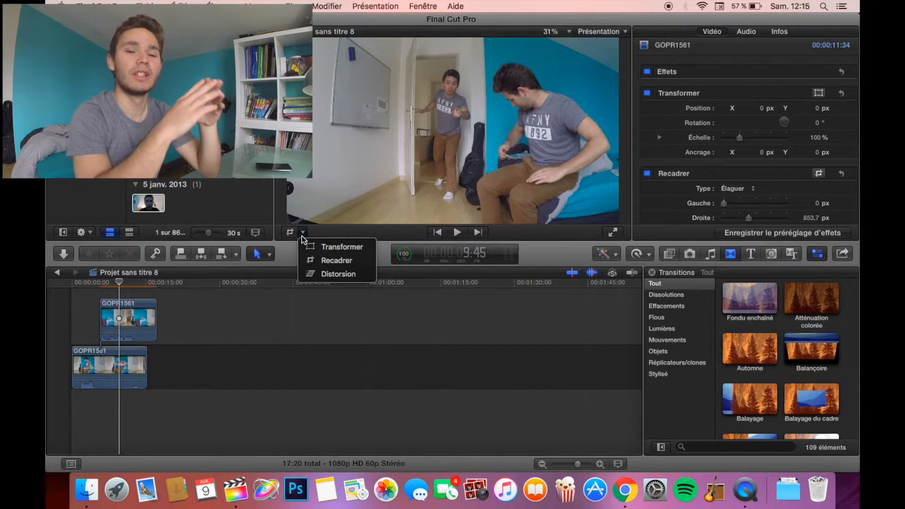
{"action": "left_click", "coordinate": [177, 355]}
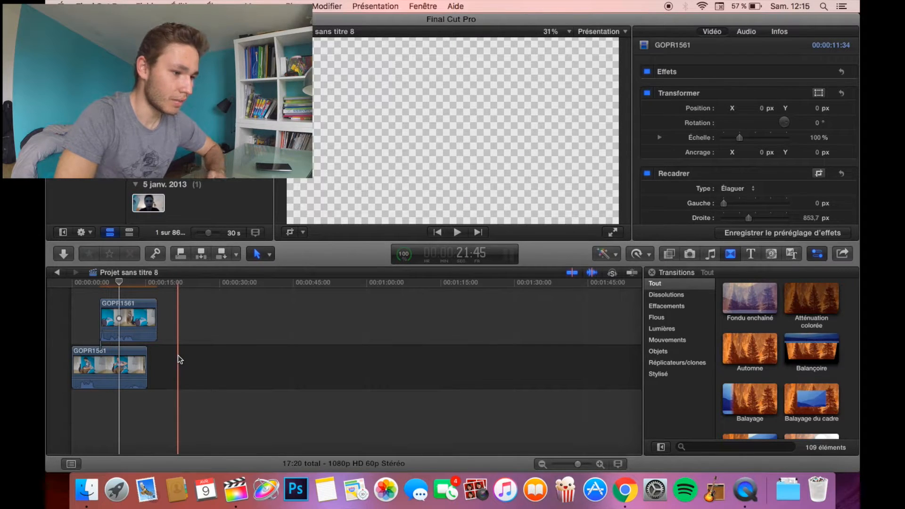
{"action": "left_click", "coordinate": [123, 289]}
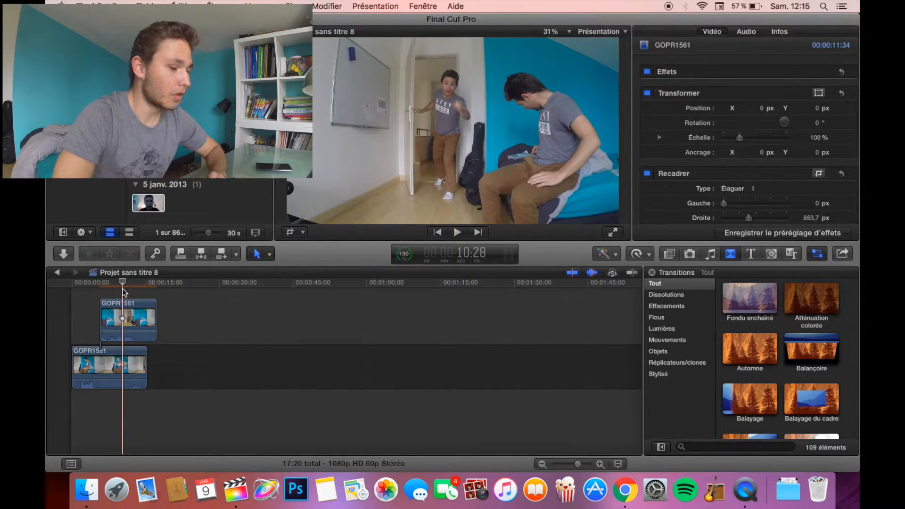
{"action": "left_click", "coordinate": [124, 321]}
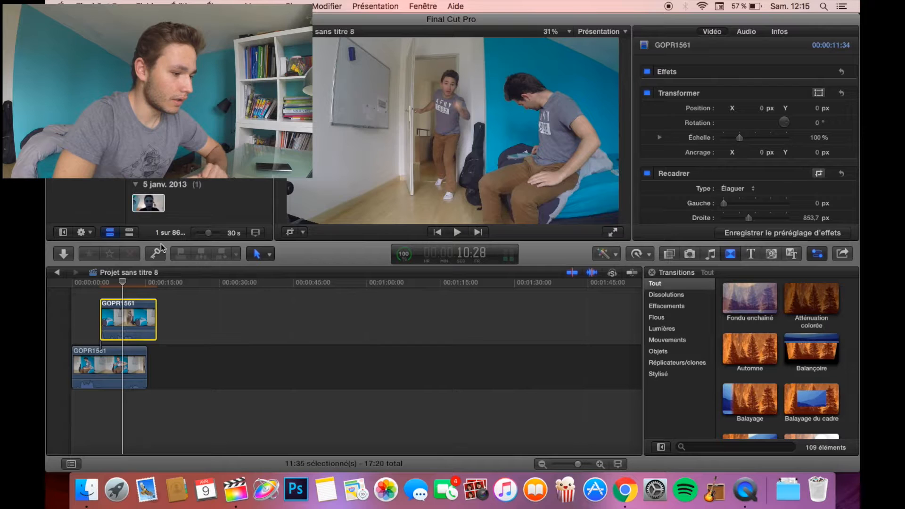
{"action": "left_click", "coordinate": [303, 232]}
{"action": "left_click", "coordinate": [323, 247]}
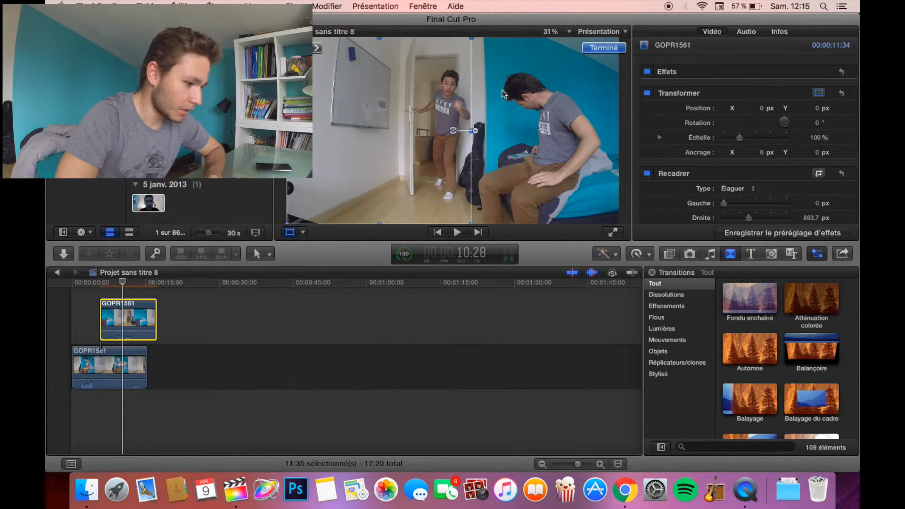
{"action": "left_click_drag", "start_coordinate": [476, 133], "coordinate": [484, 142]}
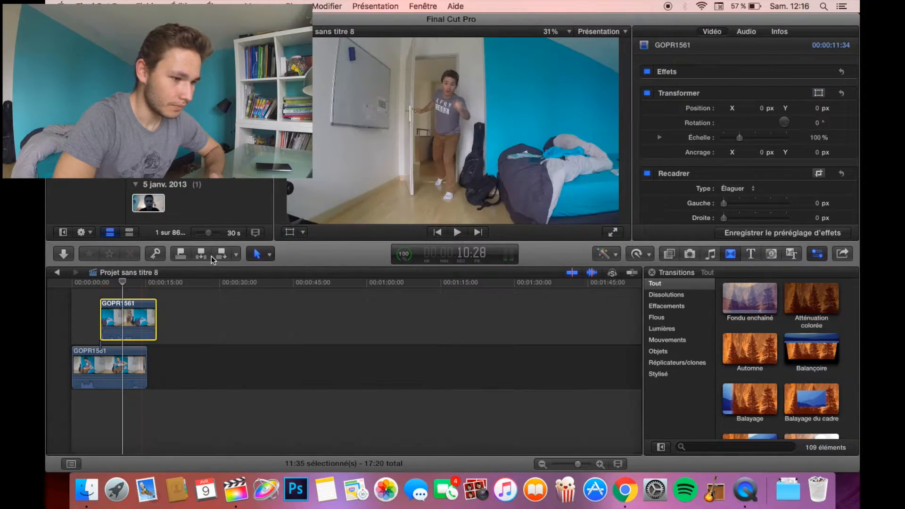
- Transform the upper clip into an inset at 55.08% scale, positioned at X -412.9 px and Y 221.9 px
{"action": "left_click", "coordinate": [303, 232]}
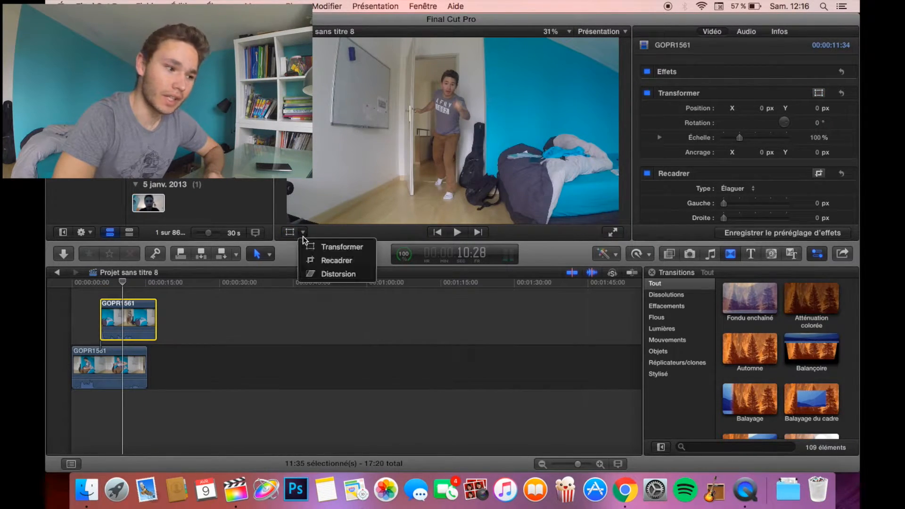
{"action": "left_click", "coordinate": [312, 248]}
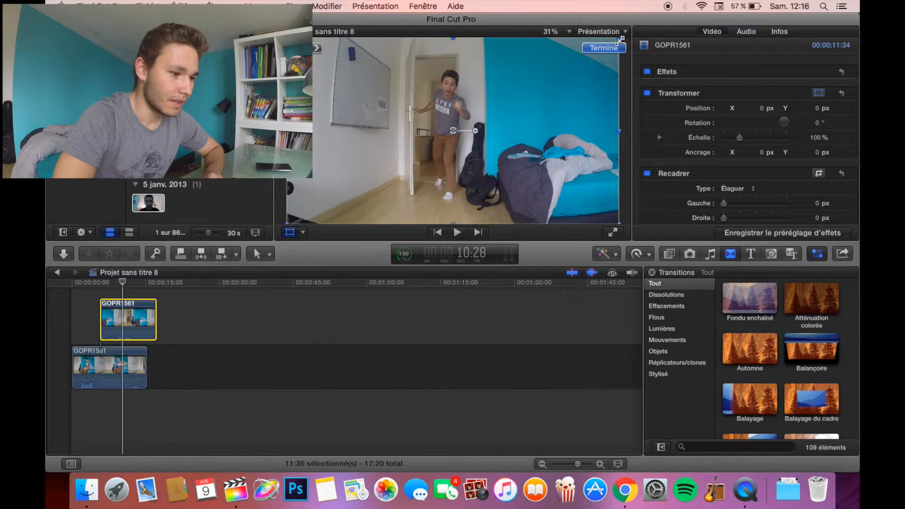
{"action": "left_click_drag", "start_coordinate": [619, 38], "coordinate": [457, 91]}
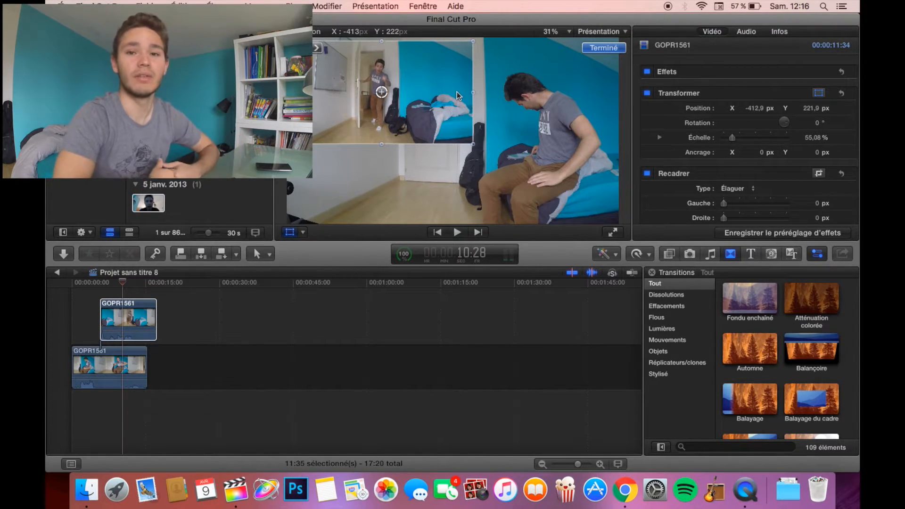
{"action": "left_click_drag", "start_coordinate": [456, 92], "coordinate": [457, 91]}
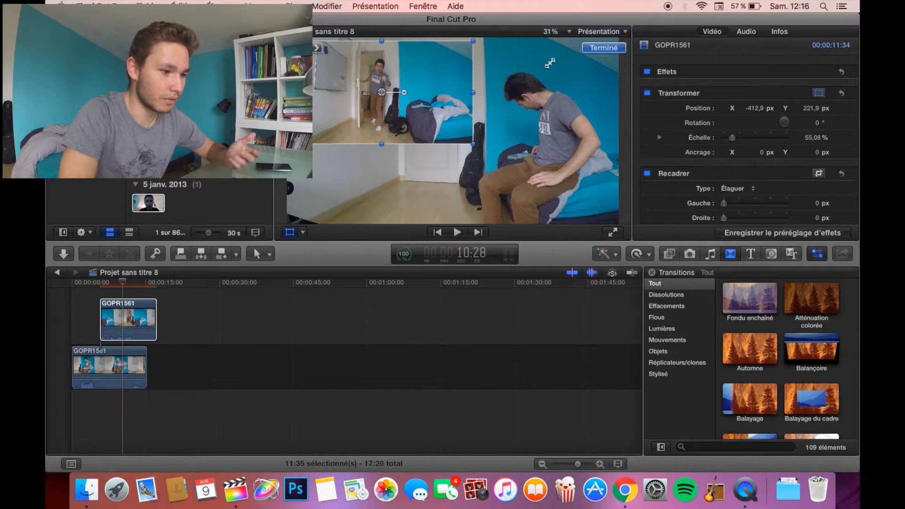
{"action": "left_click", "coordinate": [593, 49]}
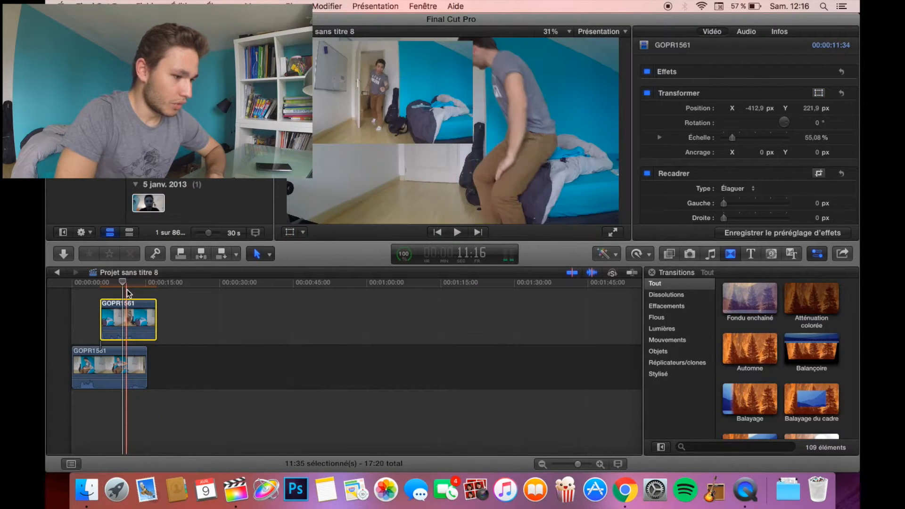
- Distort the upper clip at the 8:17 mark so that its four corners match the corners of the white door
{"action": "left_click", "coordinate": [131, 300]}
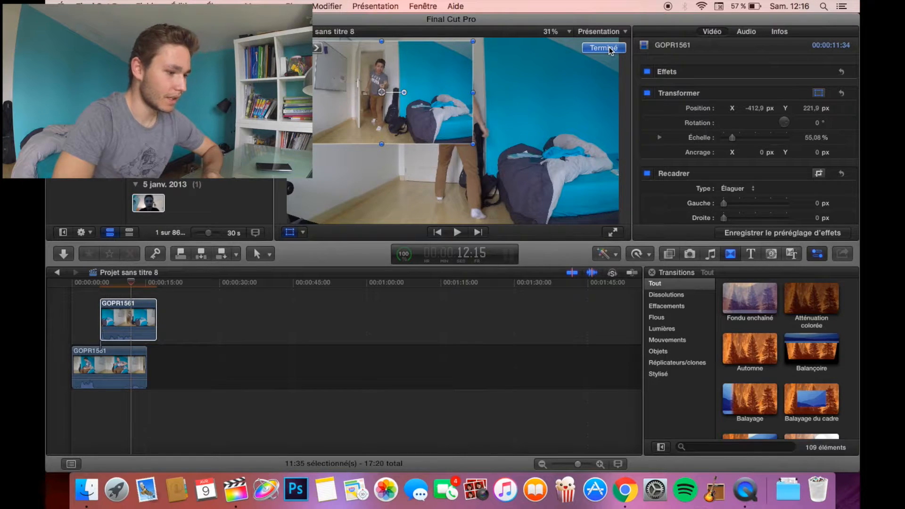
{"action": "left_click", "coordinate": [111, 285]}
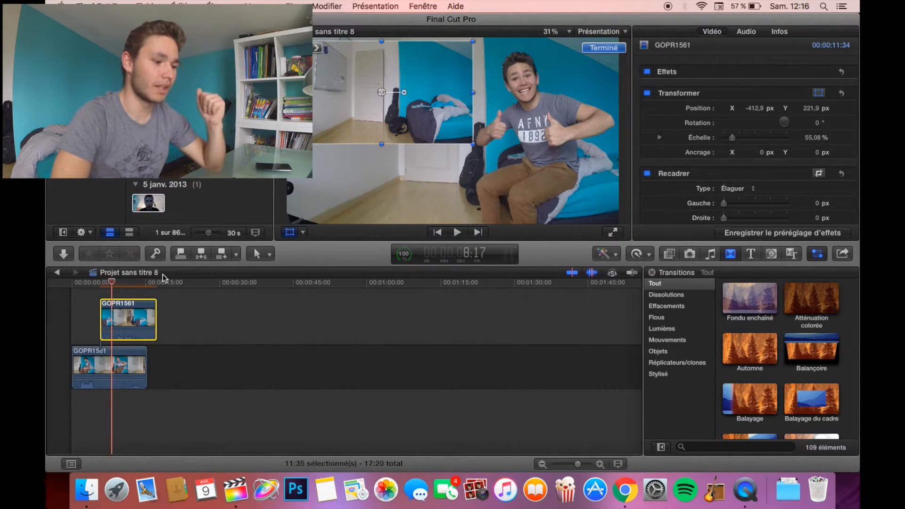
{"action": "left_click", "coordinate": [302, 232]}
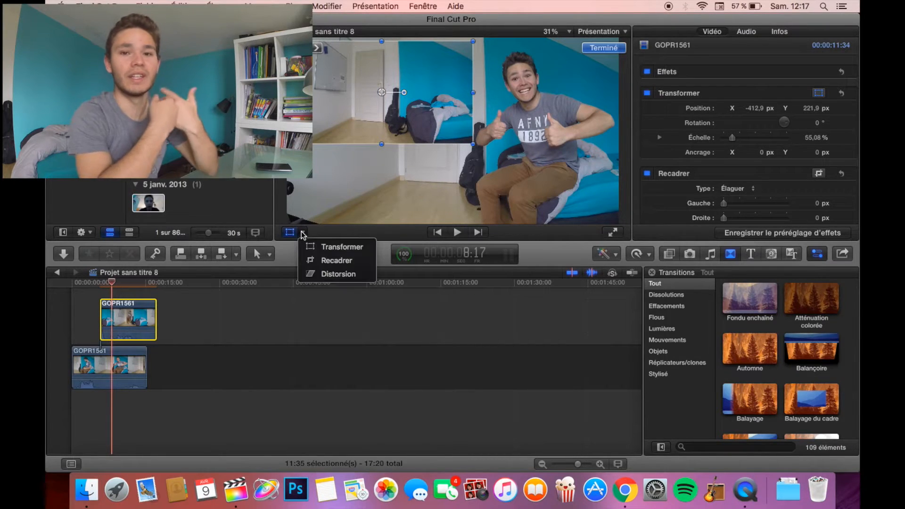
{"action": "left_click", "coordinate": [315, 272]}
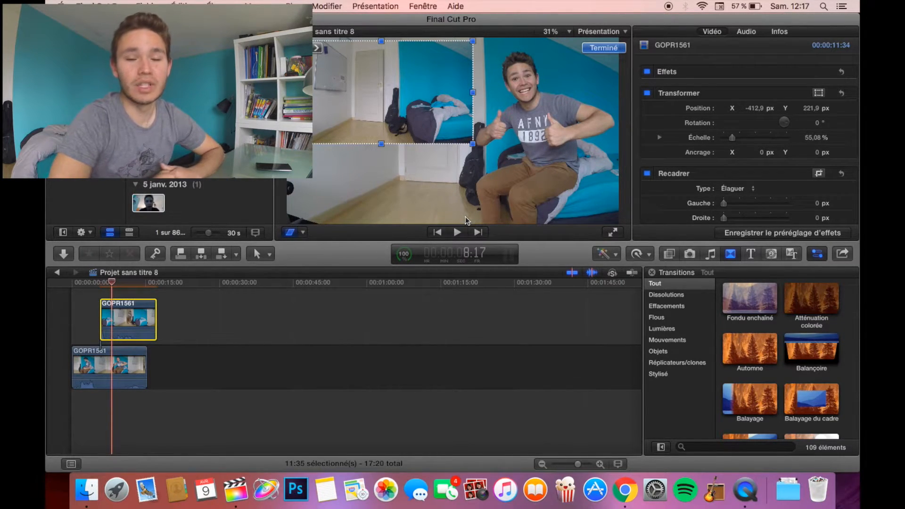
{"action": "left_click_drag", "start_coordinate": [438, 125], "coordinate": [566, 273]}
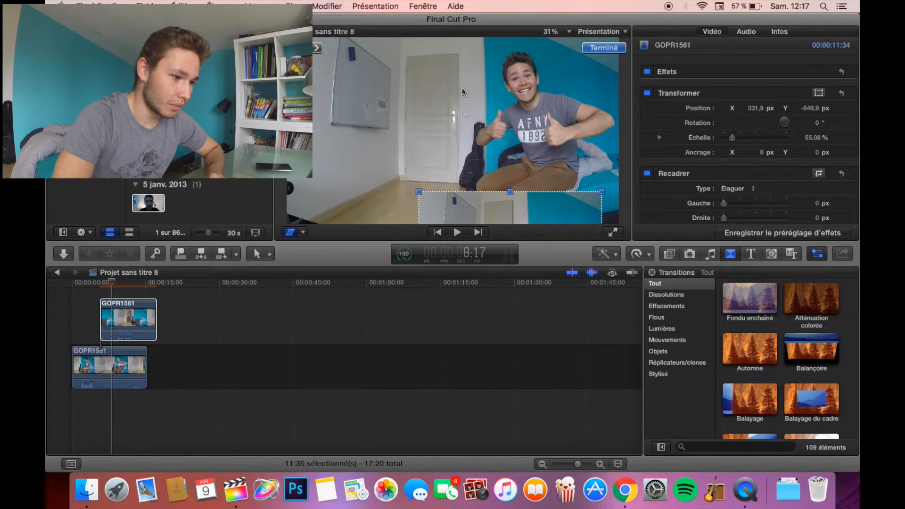
{"action": "left_click_drag", "start_coordinate": [450, 205], "coordinate": [407, 56]}
{"action": "left_click_drag", "start_coordinate": [436, 178], "coordinate": [406, 184]}
{"action": "left_click_drag", "start_coordinate": [618, 178], "coordinate": [458, 183]}
{"action": "left_click_drag", "start_coordinate": [618, 76], "coordinate": [459, 54]}
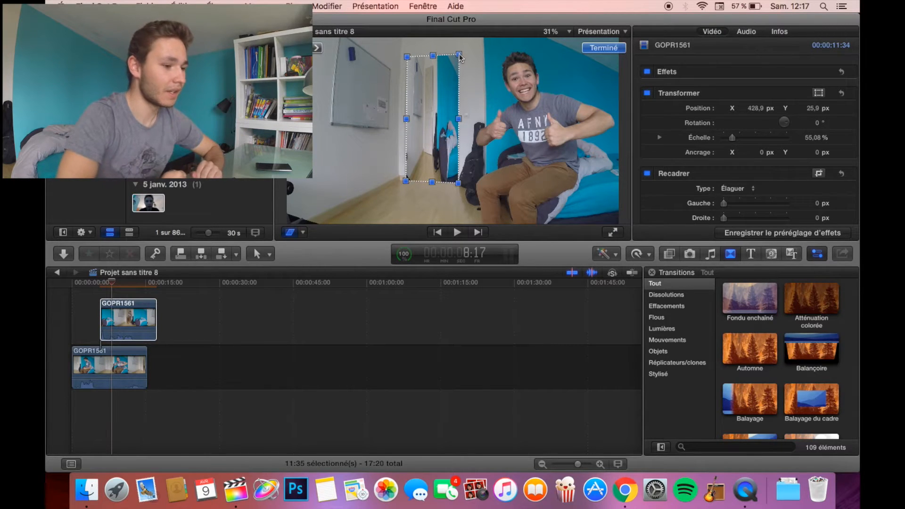
{"action": "left_click", "coordinate": [604, 47]}
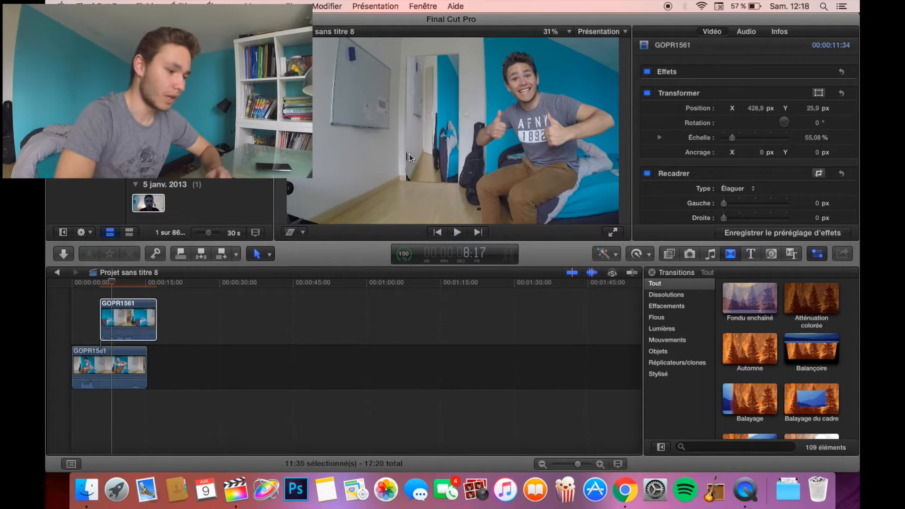
- Delete the distorted upper clip from the timeline
{"action": "left_click", "coordinate": [144, 313]}
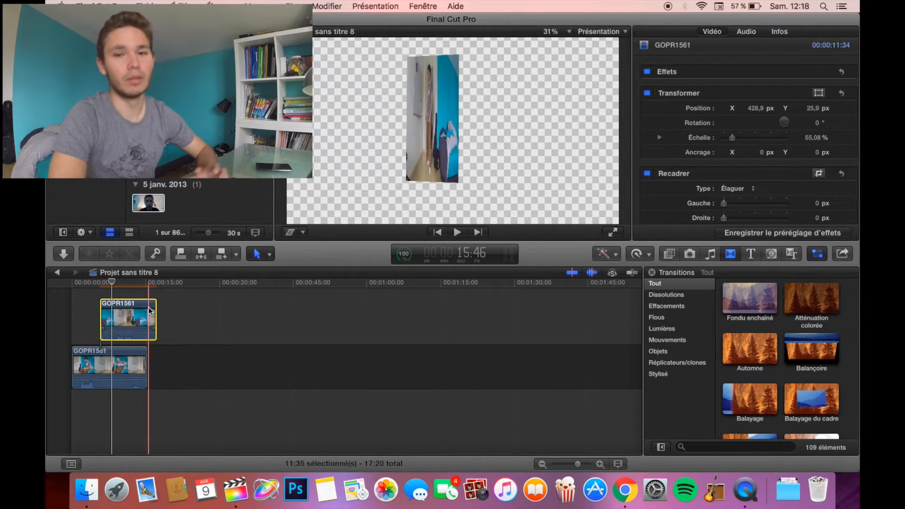
{"action": "key", "text": "Delete"}
- Select the remaining GOPR1561 clip and open the Couleur controls of its color correction
{"action": "left_click", "coordinate": [135, 364]}
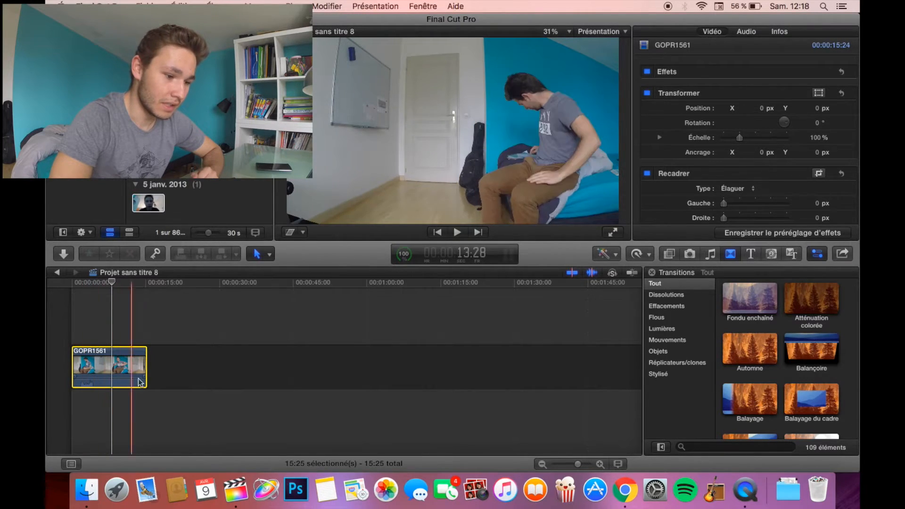
{"action": "key", "text": "super+6"}
{"action": "left_click", "coordinate": [627, 285]}
{"action": "key", "text": "super+a"}
{"action": "left_click", "coordinate": [697, 51]}
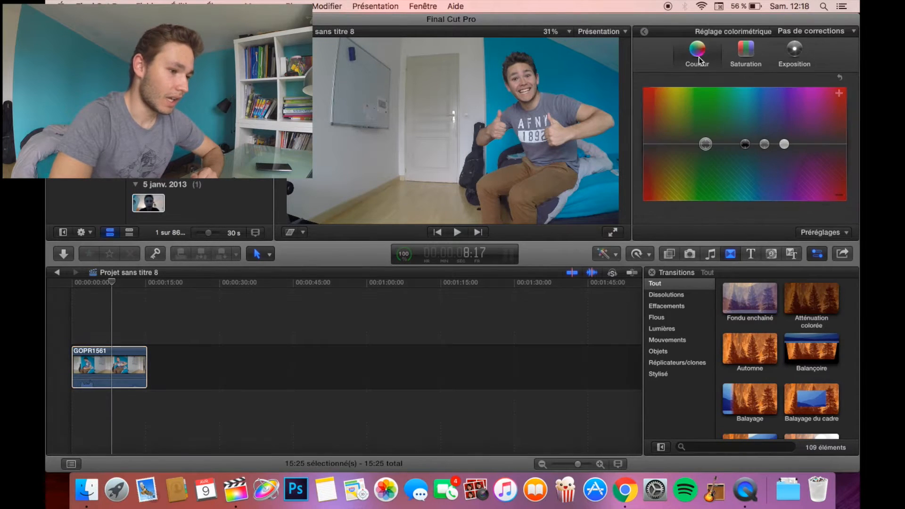
- Try a Global color adjustment of 88° at -30% on the clip, and undo it
{"action": "left_click_drag", "start_coordinate": [705, 145], "coordinate": [693, 164]}
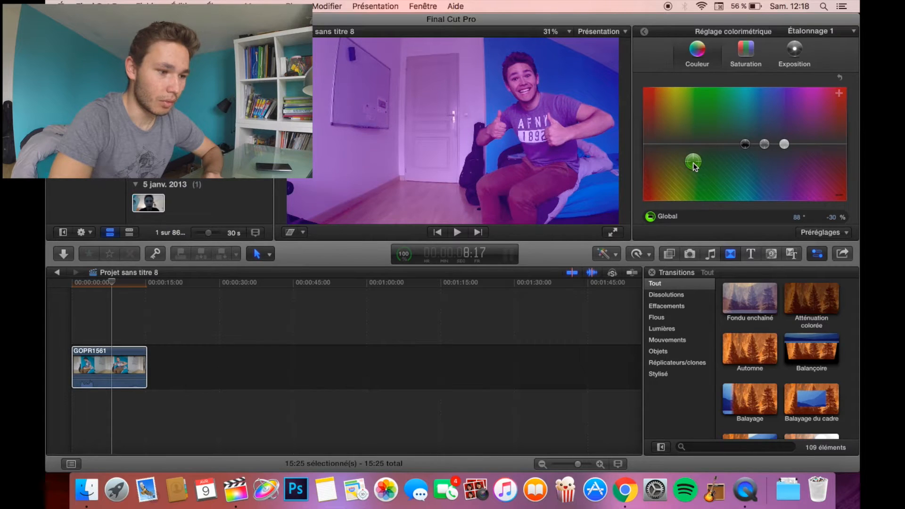
{"action": "key", "text": "super+z"}
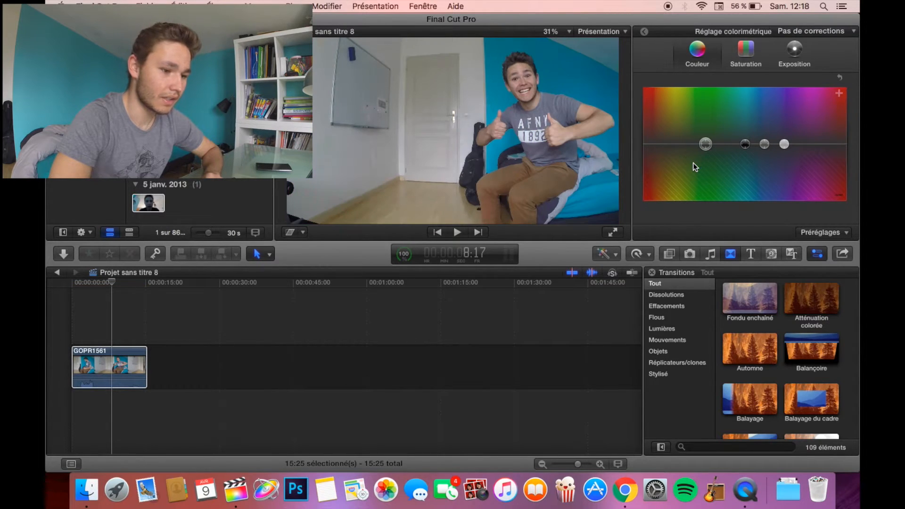
- Adjust the clip's Global saturation to 4% and its Global exposure to 0% in the color correction
{"action": "left_click", "coordinate": [745, 60]}
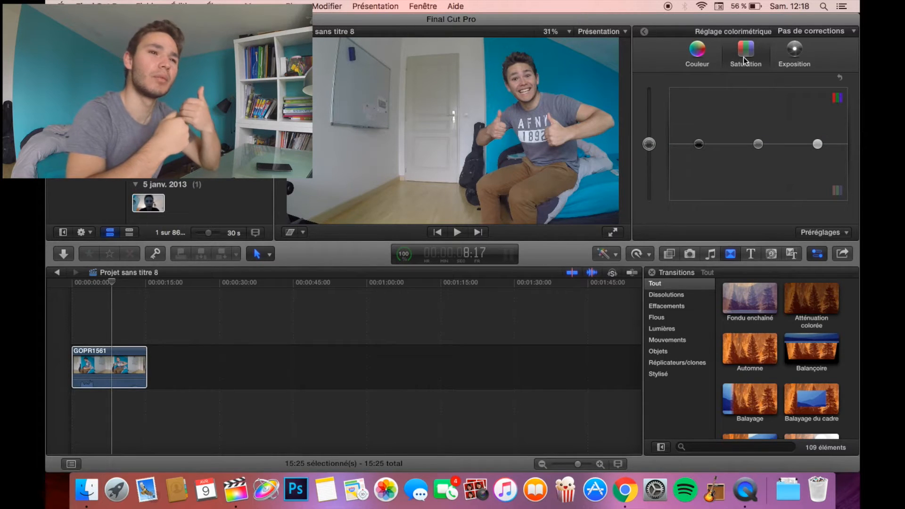
{"action": "mouse_move", "coordinate": [649, 144]}
{"action": "left_mouse_down"}
{"action": "mouse_move", "coordinate": [649, 101]}
{"action": "mouse_move", "coordinate": [649, 197]}
{"action": "mouse_move", "coordinate": [647, 119]}
{"action": "mouse_move", "coordinate": [648, 143]}
{"action": "left_mouse_up"}
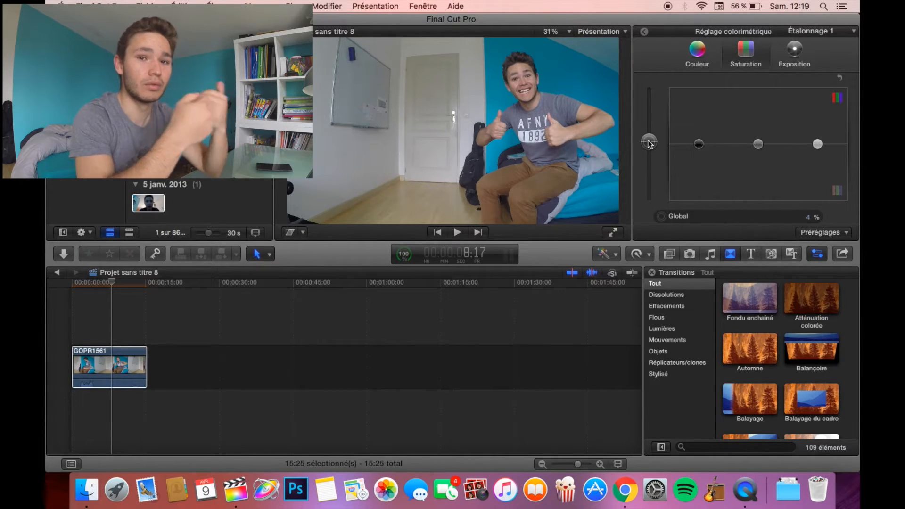
{"action": "left_click", "coordinate": [793, 53]}
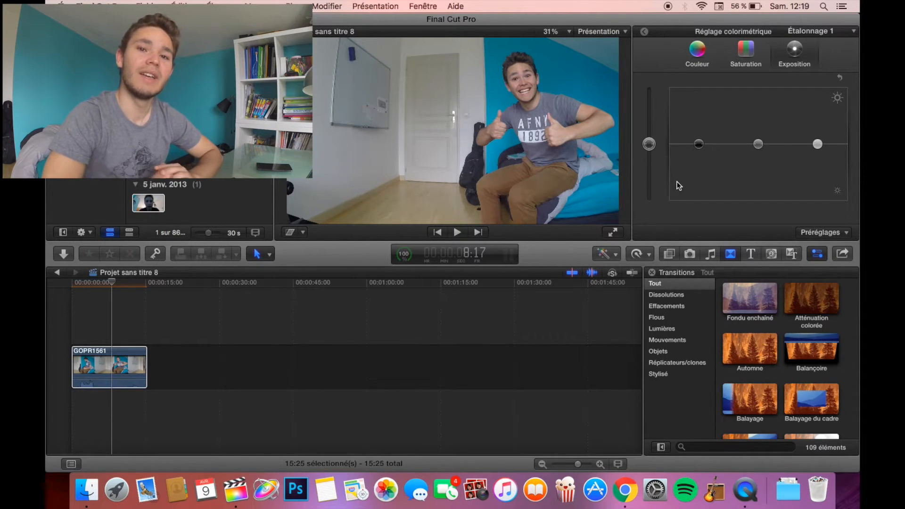
{"action": "mouse_move", "coordinate": [649, 143]}
{"action": "left_mouse_down"}
{"action": "mouse_move", "coordinate": [649, 118]}
{"action": "mouse_move", "coordinate": [649, 162]}
{"action": "mouse_move", "coordinate": [650, 146]}
{"action": "left_mouse_up"}
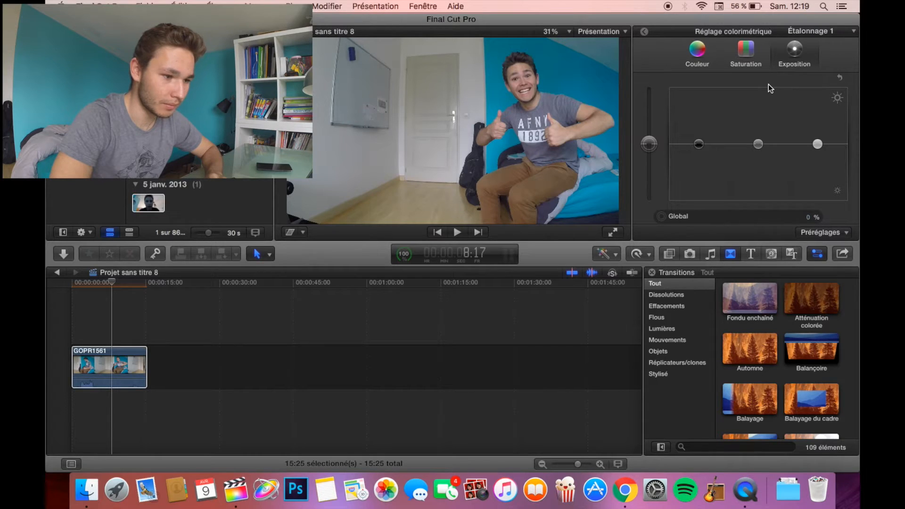
- Select the GOPR1561 clip in the timeline and slow its speed to 50%
{"action": "left_click", "coordinate": [123, 358]}
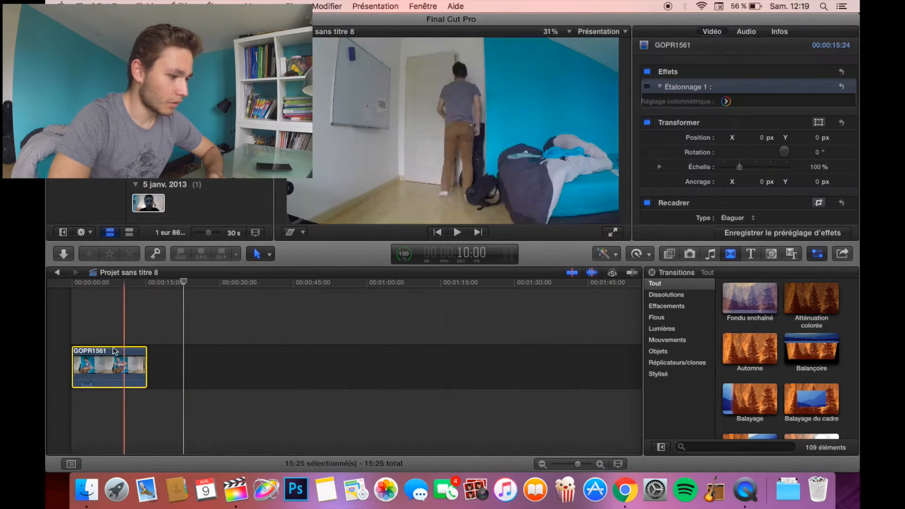
{"action": "left_click", "coordinate": [110, 331]}
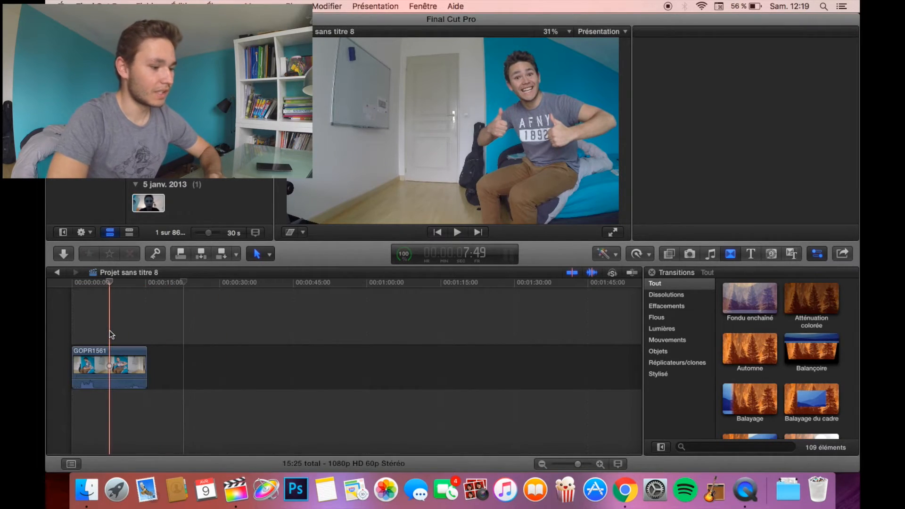
{"action": "left_click", "coordinate": [112, 372]}
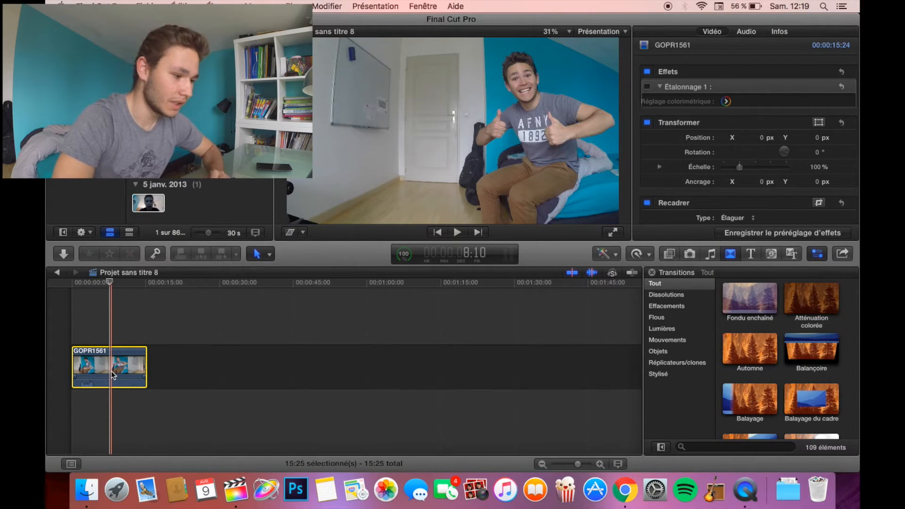
{"action": "left_click", "coordinate": [650, 253]}
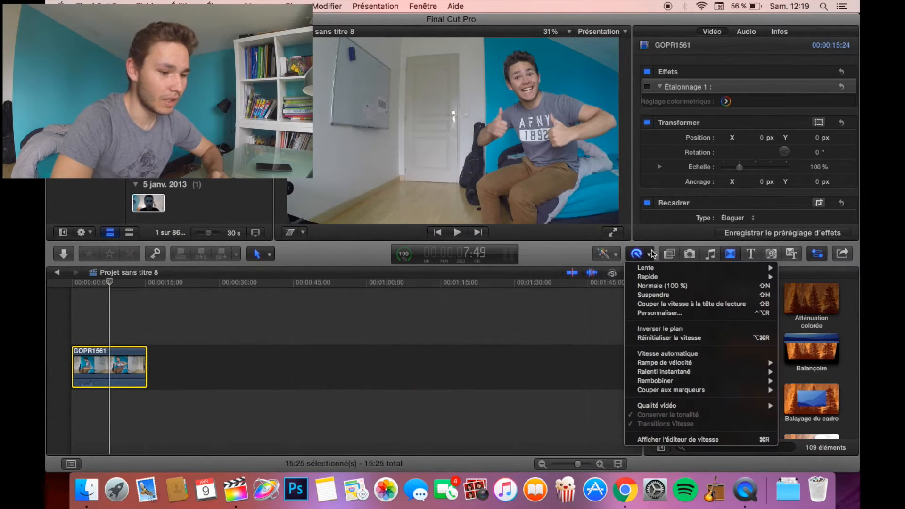
{"action": "mouse_move", "coordinate": [657, 269]}
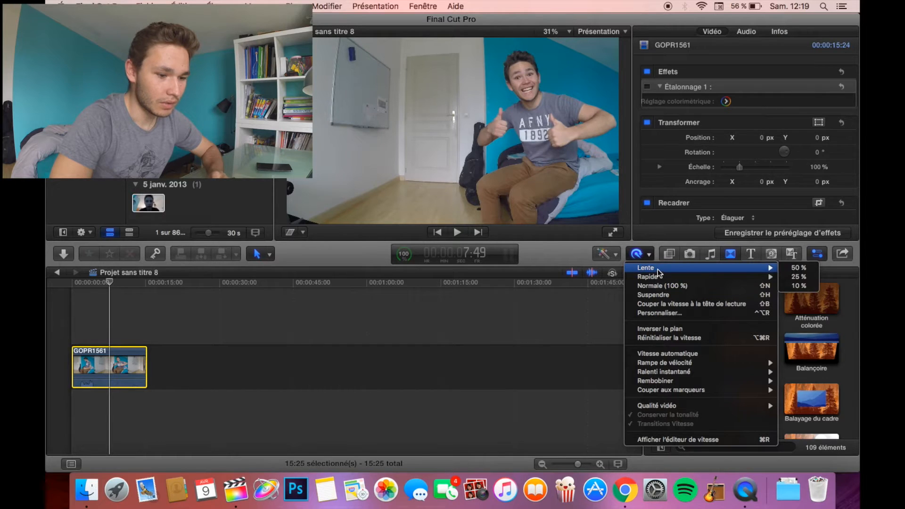
{"action": "left_click", "coordinate": [792, 268]}
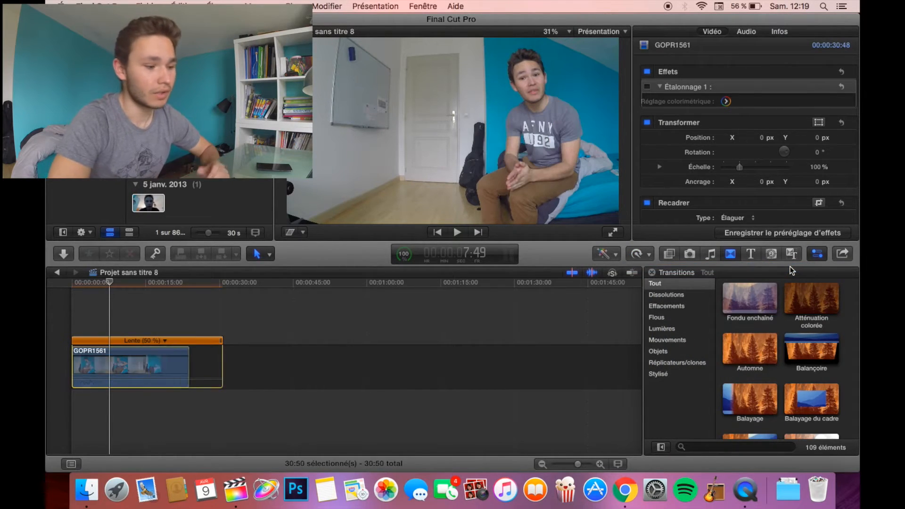
- Trim the end of the slowed clip to about 16:43 and stretch its retiming to a speed of 22%
{"action": "left_click_drag", "start_coordinate": [221, 370], "coordinate": [153, 381]}
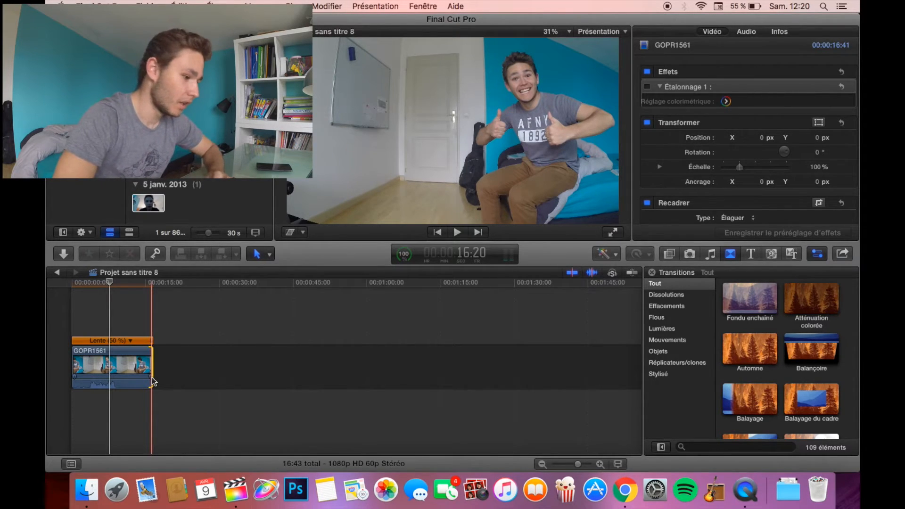
{"action": "left_click", "coordinate": [152, 345]}
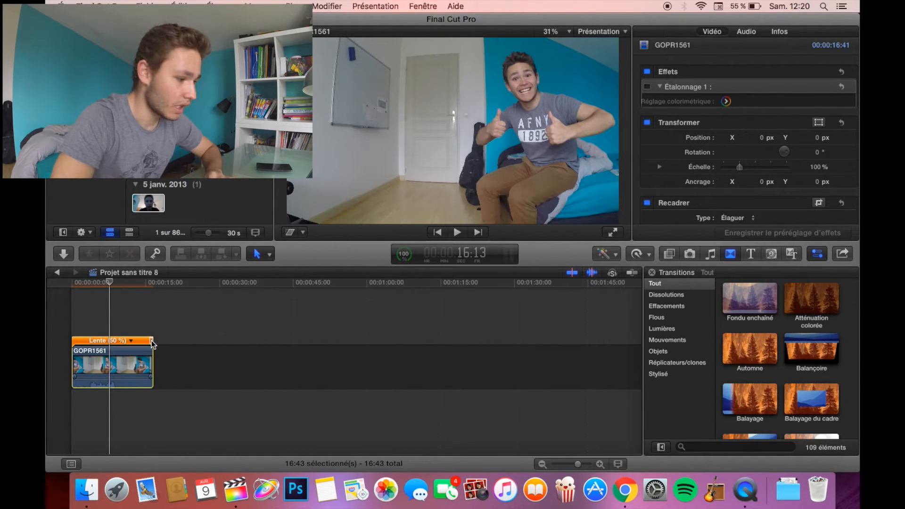
{"action": "left_click_drag", "start_coordinate": [151, 340], "coordinate": [257, 360]}
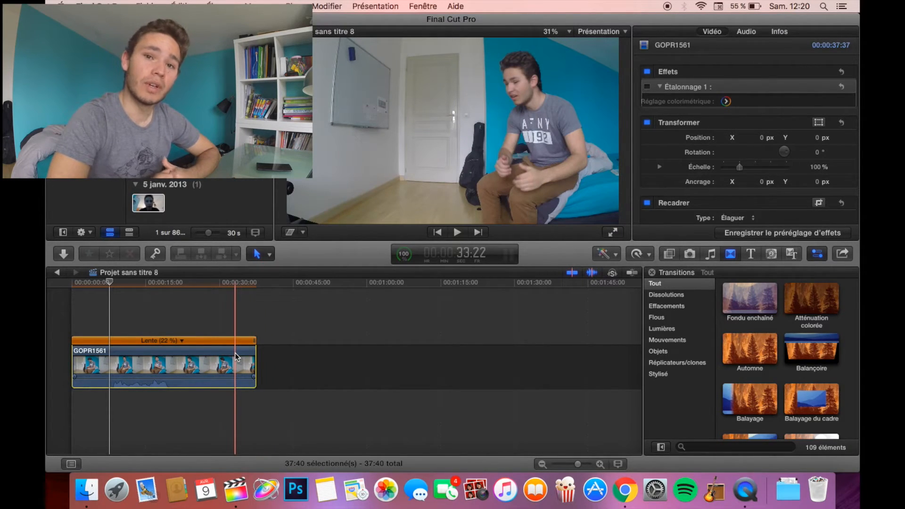
- Return the clip to Normale (100 %) speed and look at the Rapide speed options
{"action": "left_click", "coordinate": [181, 340]}
{"action": "left_click", "coordinate": [179, 371]}
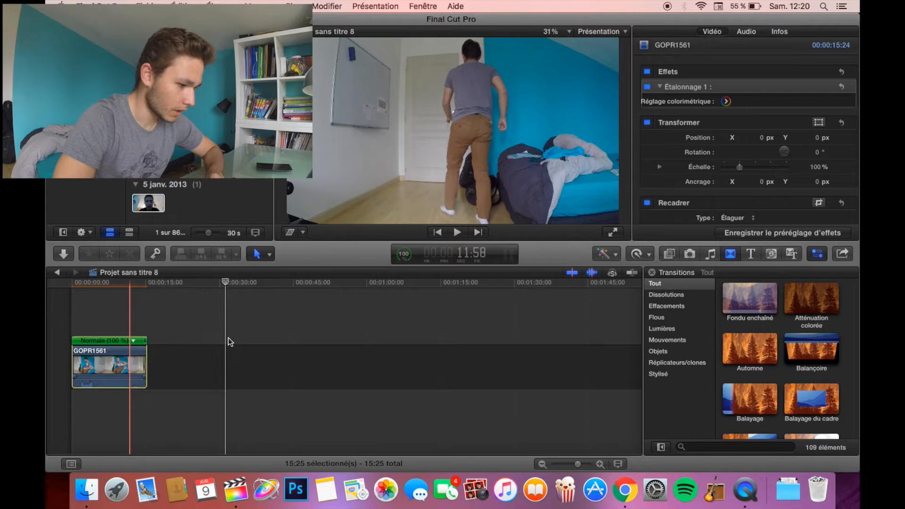
{"action": "left_click", "coordinate": [134, 340]}
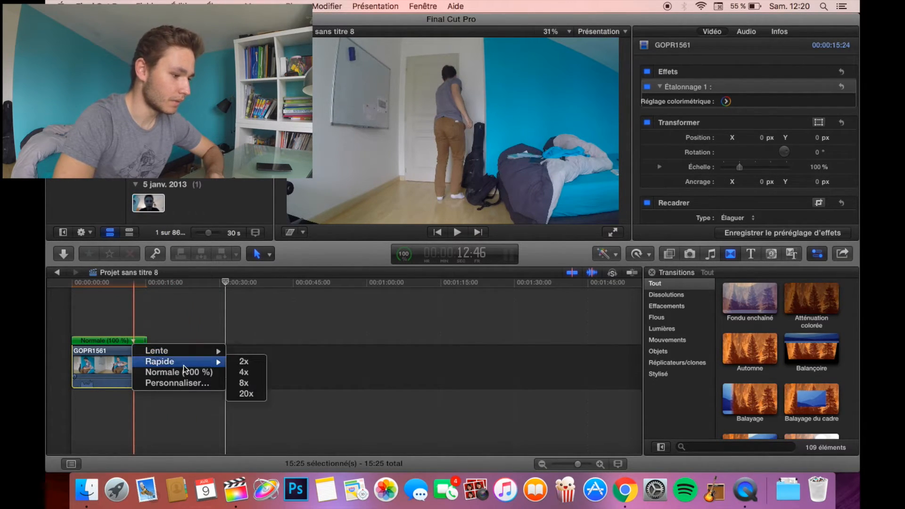
{"action": "left_click", "coordinate": [177, 312]}
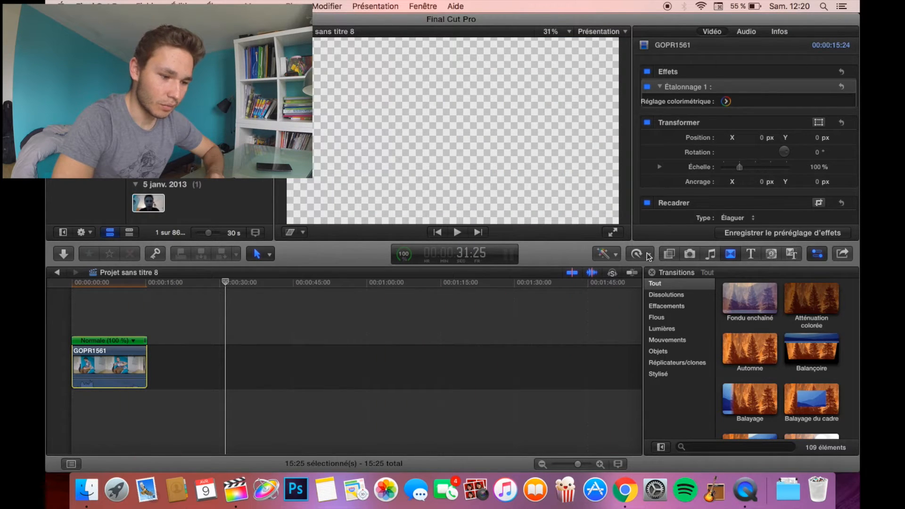
- Reverse the GOPR1561 clip with Inverser le plan and play part of the result
{"action": "left_click", "coordinate": [649, 255]}
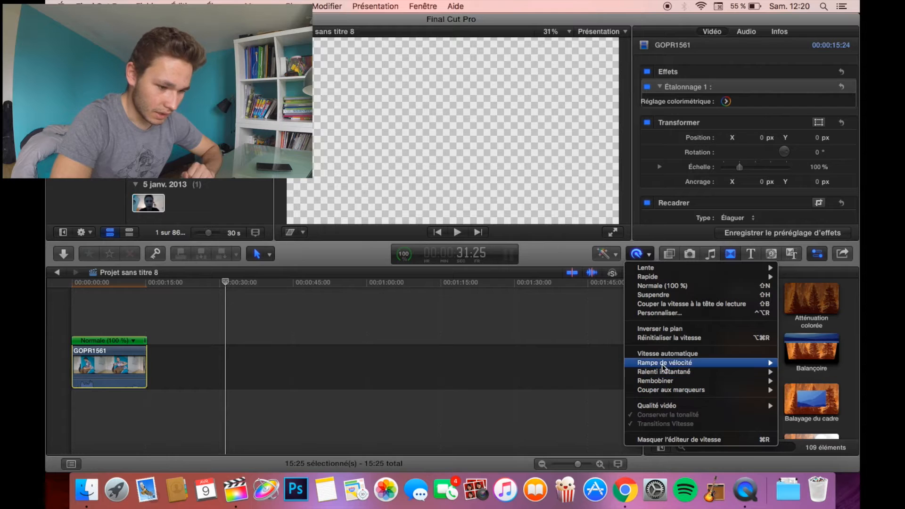
{"action": "left_click", "coordinate": [669, 328]}
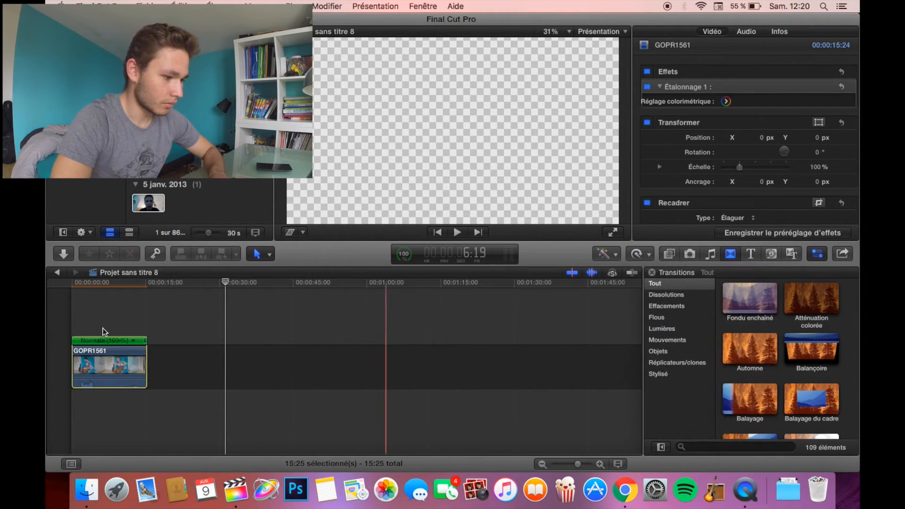
{"action": "key", "text": "space"}
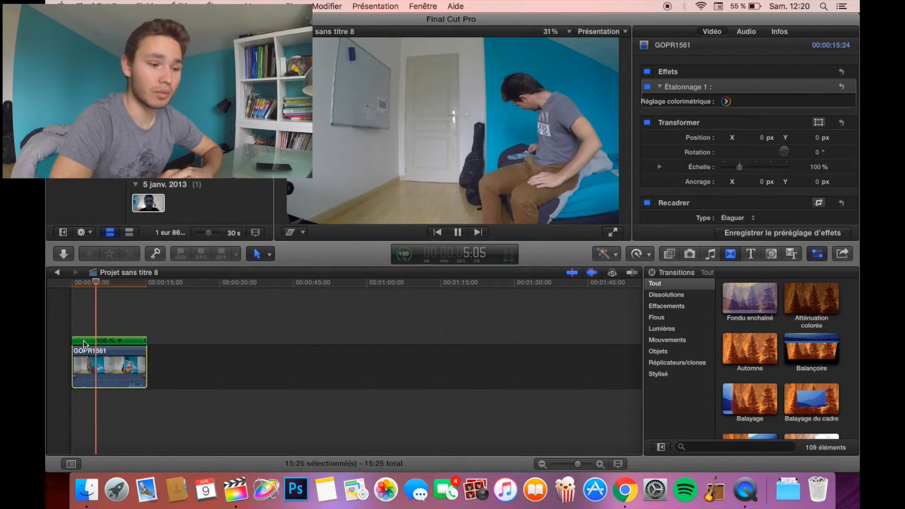
{"action": "key", "text": "space"}
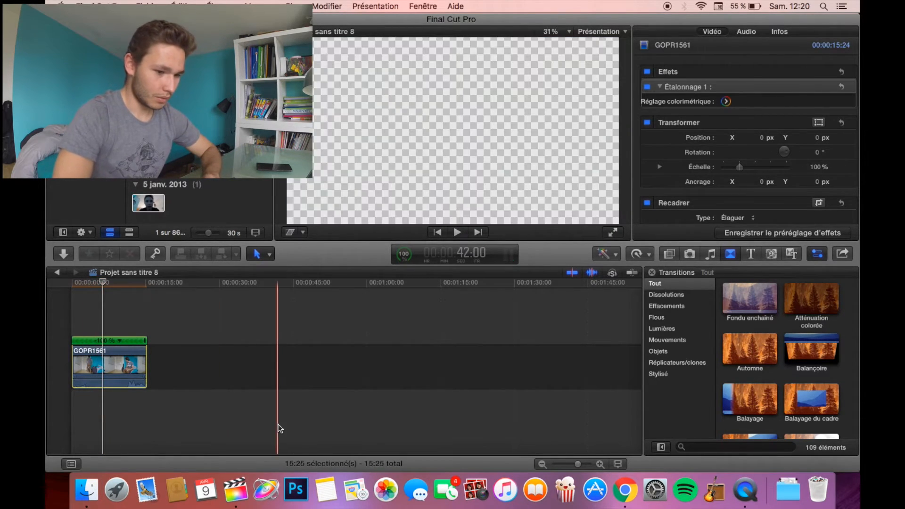
- Look through the installed applications in Launchpad and return to Final Cut Pro
{"action": "left_click", "coordinate": [170, 364]}
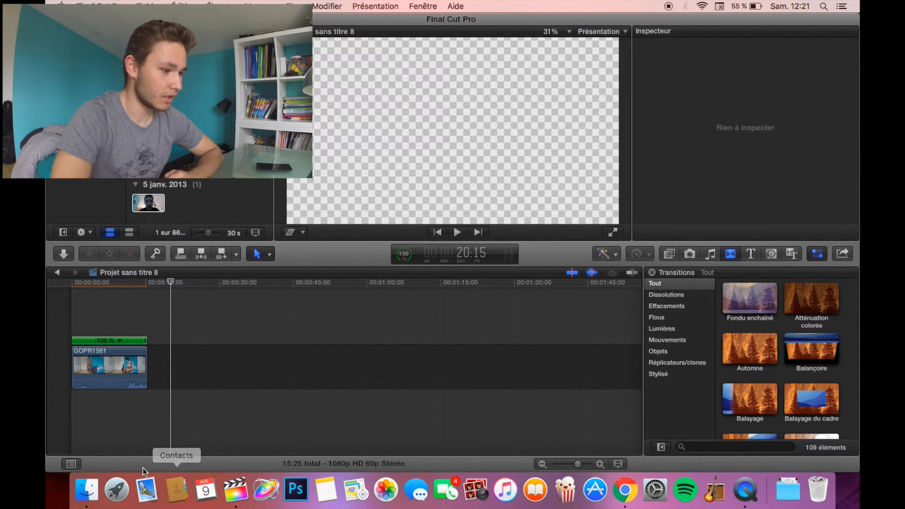
{"action": "left_click", "coordinate": [118, 488]}
{"action": "left_click", "coordinate": [63, 242]}
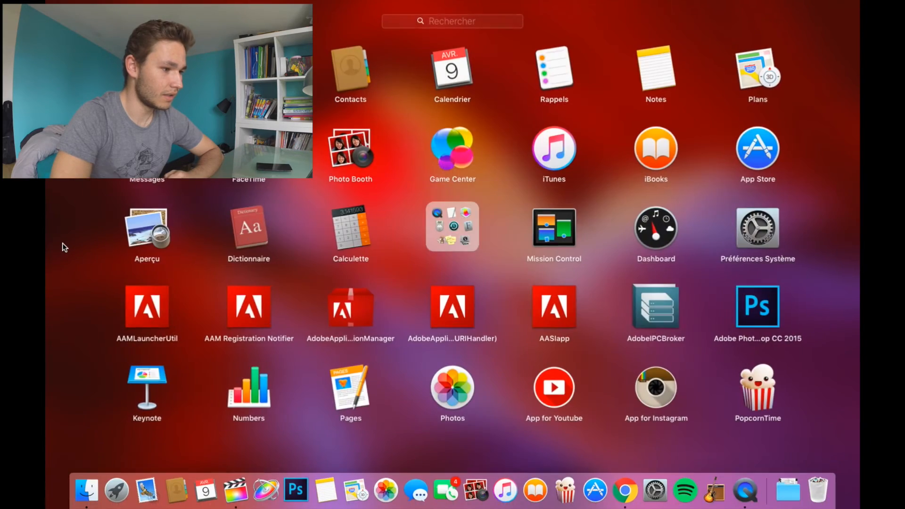
{"action": "scroll", "coordinate": [63, 242], "scroll_direction": "right", "scroll_amount": 3}
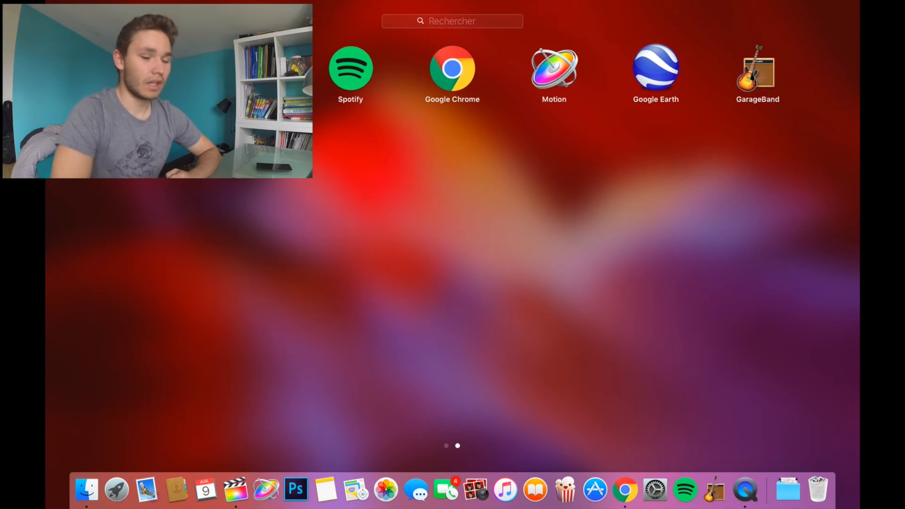
{"action": "left_click", "coordinate": [255, 186]}
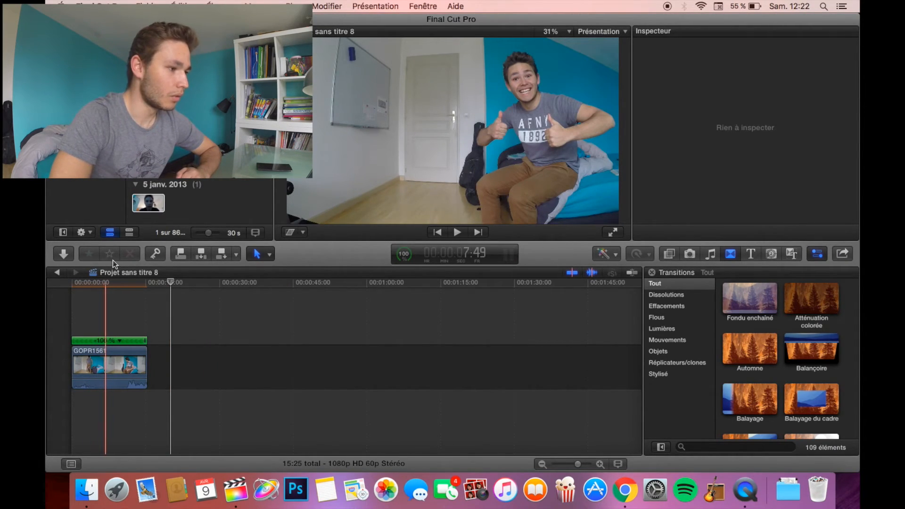
- Send Projet sans titre 8 to Compressor and select the HD 1080p output setting from Services de partage vidéo
{"action": "left_click", "coordinate": [147, 6]}
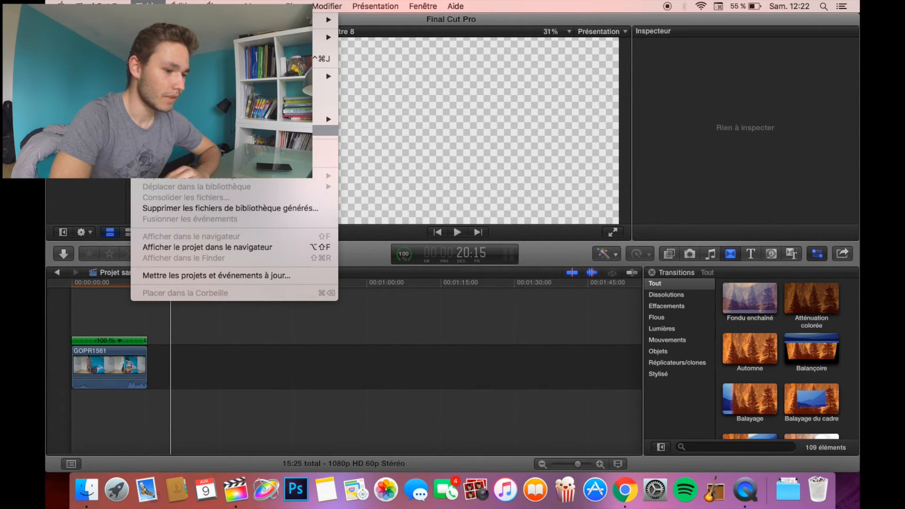
{"action": "left_click", "coordinate": [198, 130]}
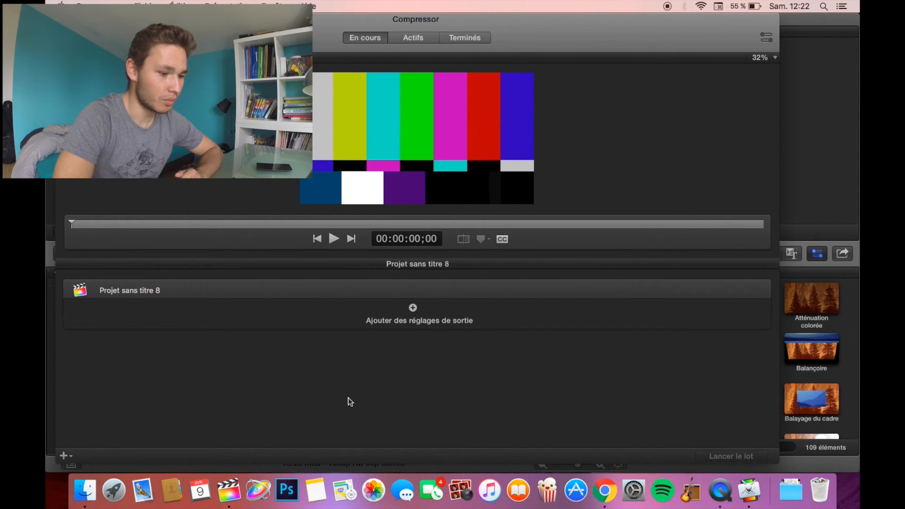
{"action": "left_click", "coordinate": [412, 309]}
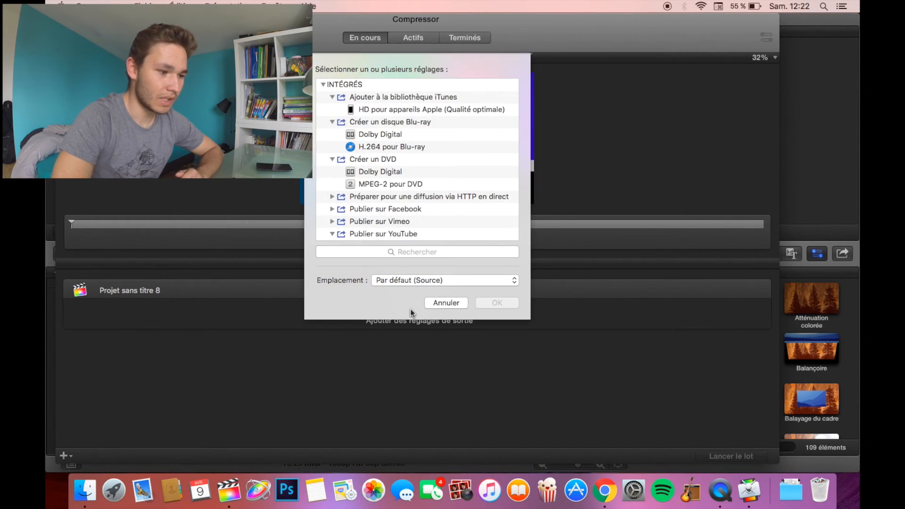
{"action": "scroll", "coordinate": [417, 198], "scroll_direction": "down", "scroll_amount": 10}
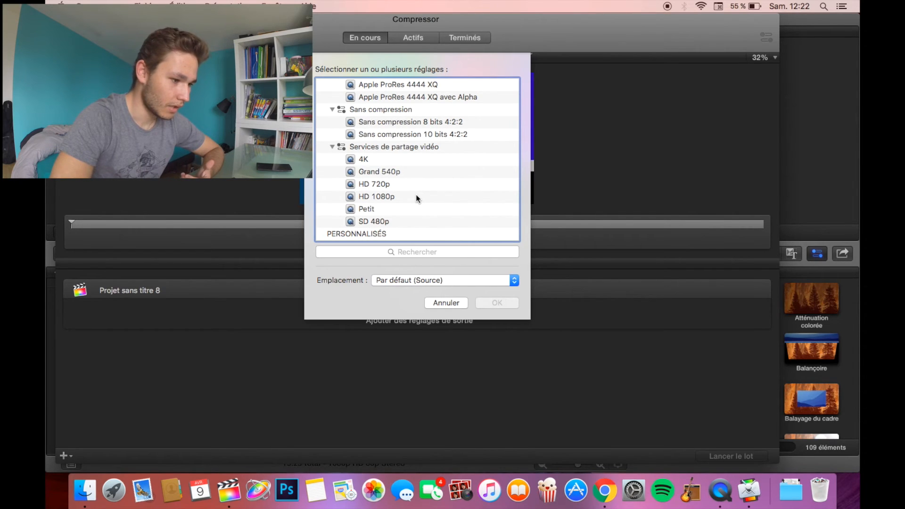
{"action": "scroll", "coordinate": [415, 197], "scroll_direction": "up", "scroll_amount": 4}
{"action": "scroll", "coordinate": [417, 196], "scroll_direction": "down", "scroll_amount": 5}
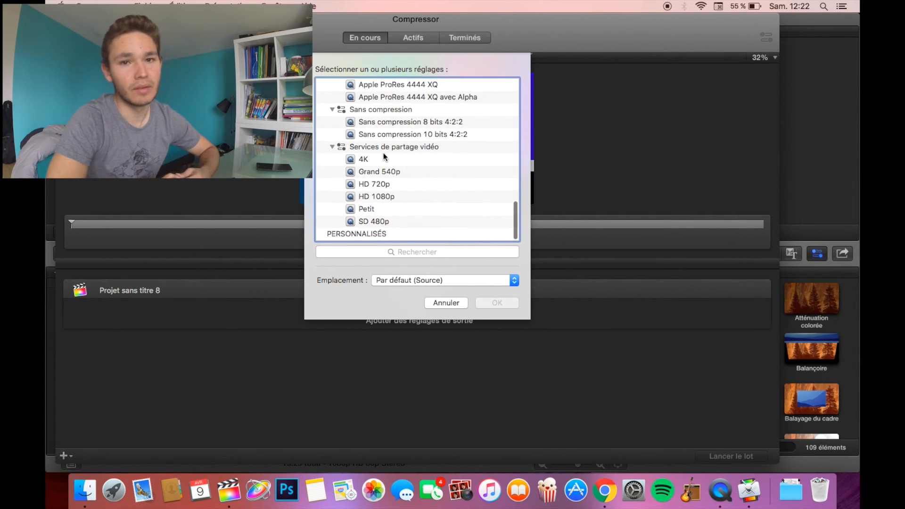
{"action": "left_click", "coordinate": [370, 195]}
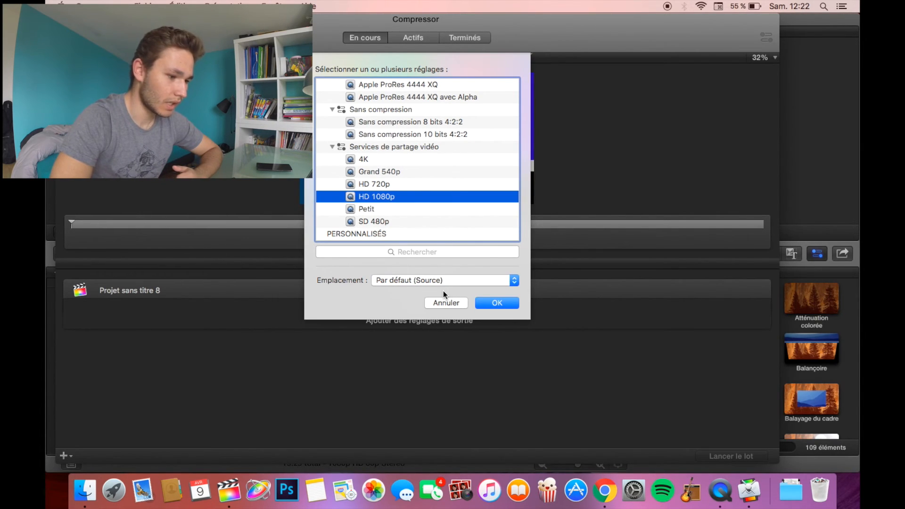
- Add the output setting with the default Source location, launch the batch and show the active jobs
{"action": "left_click", "coordinate": [409, 279]}
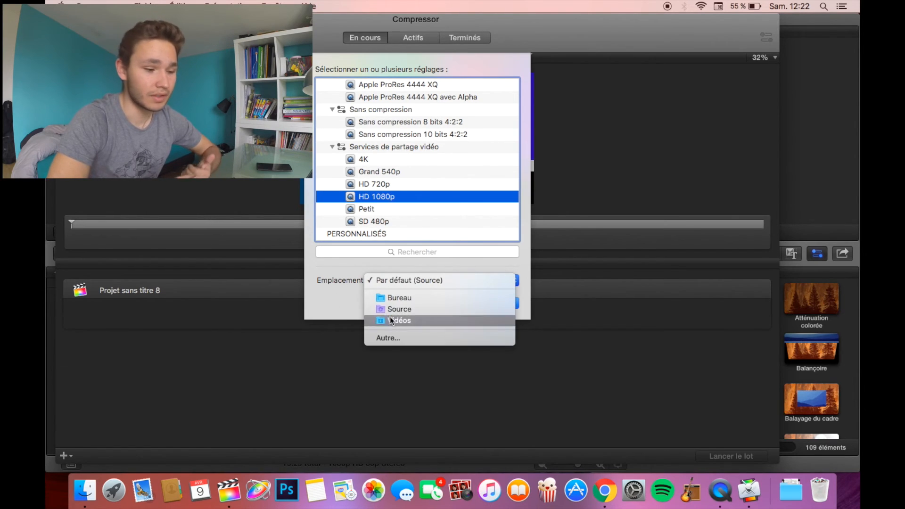
{"action": "left_click", "coordinate": [350, 294]}
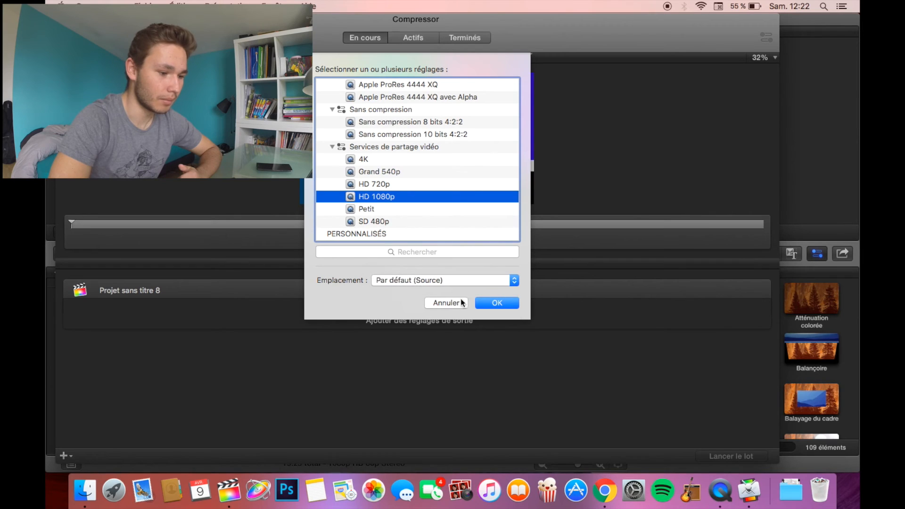
{"action": "left_click", "coordinate": [497, 303]}
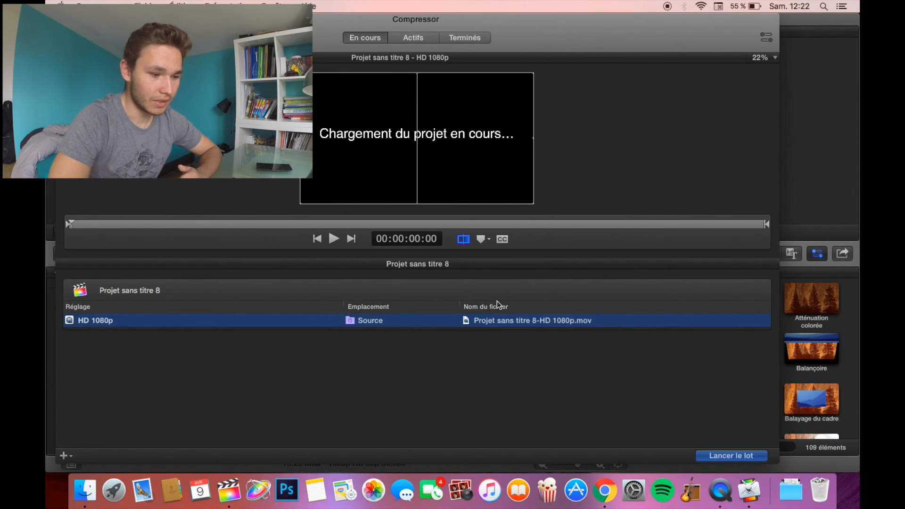
{"action": "left_click", "coordinate": [708, 456]}
{"action": "left_click", "coordinate": [398, 32]}
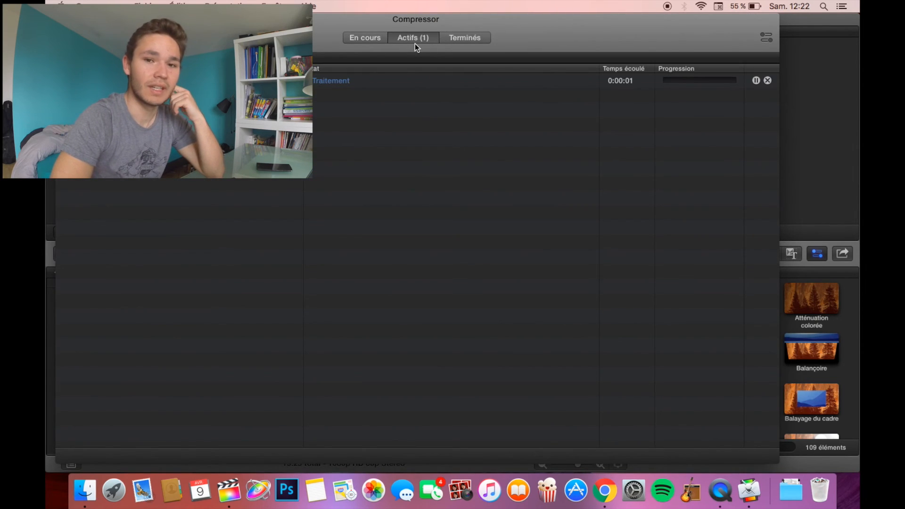